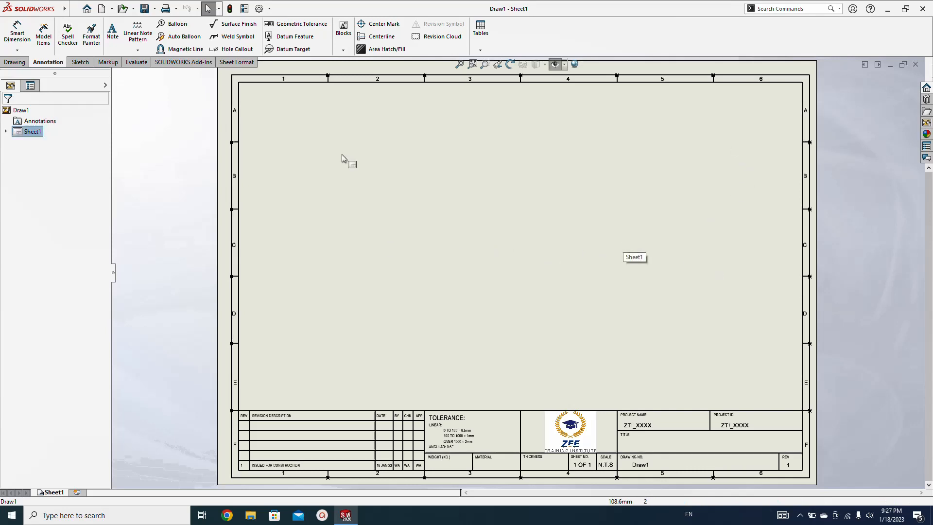
- Place a note reading FRONT VIEW in the middle of the drawing sheet using the default document font
left_click(112, 32)
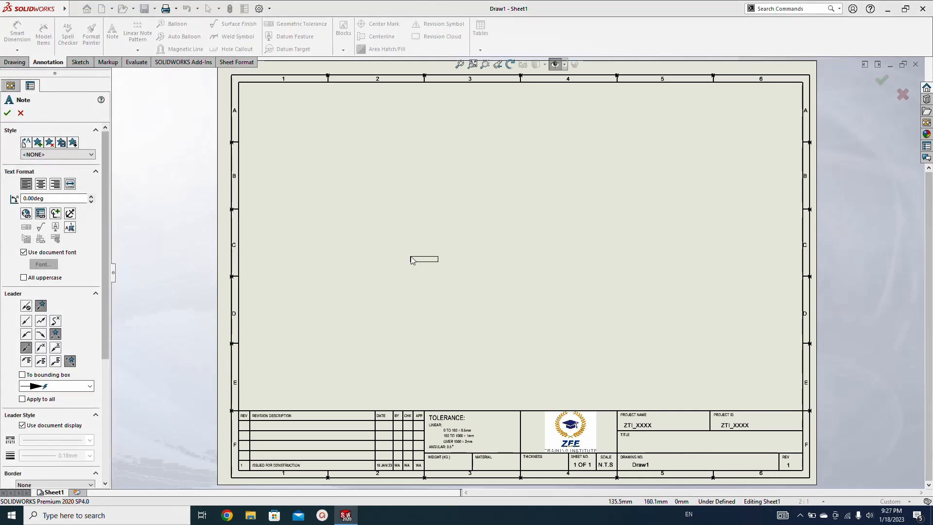
left_click(394, 257)
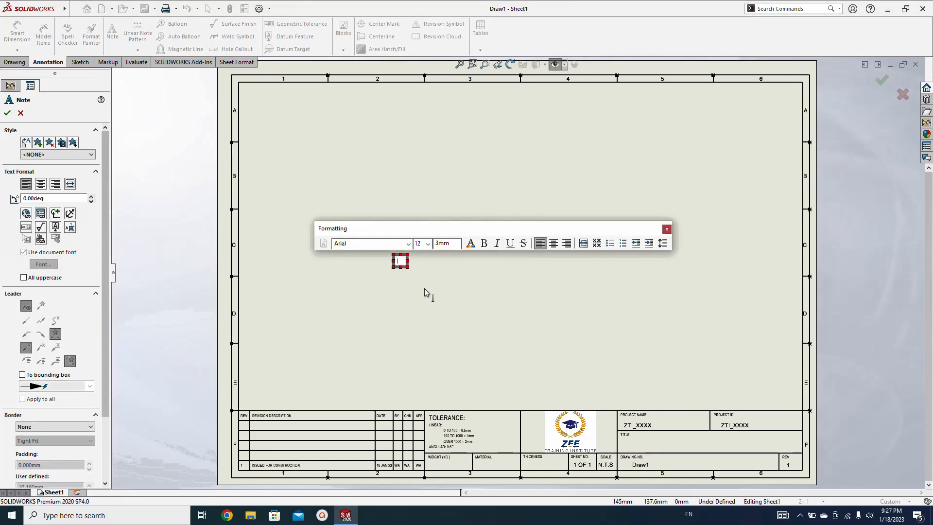
type("FRONT V")
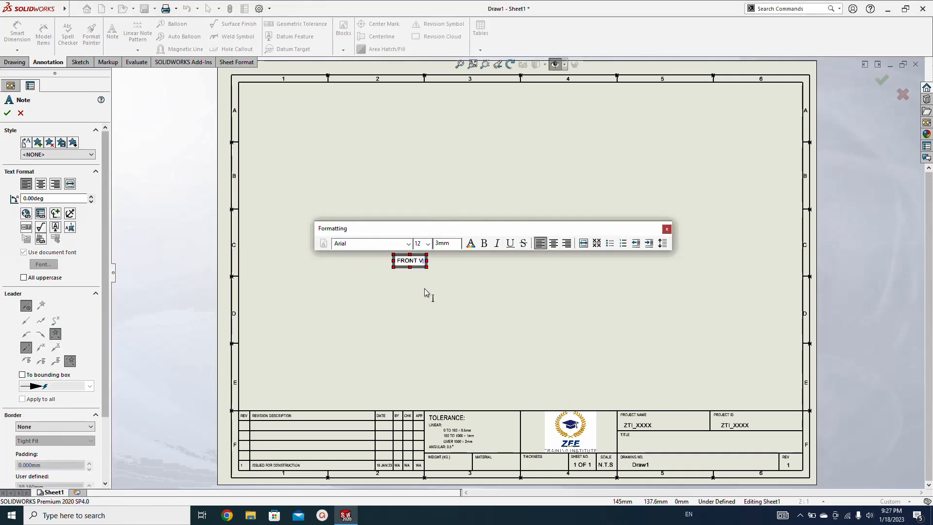
type("IEW")
left_click(509, 302)
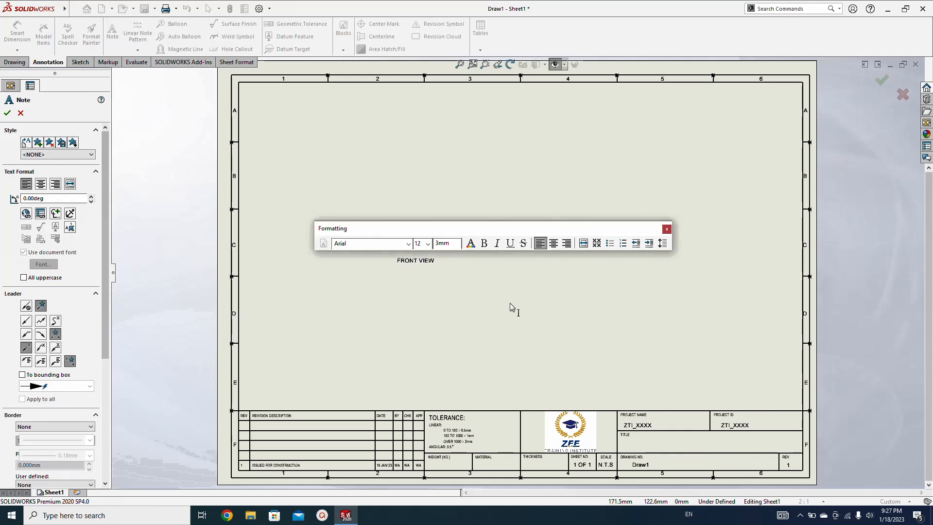
- Place a second plain note reading TOP VIEW below and to the right of the FRONT VIEW note
left_click(532, 299)
type("TO")
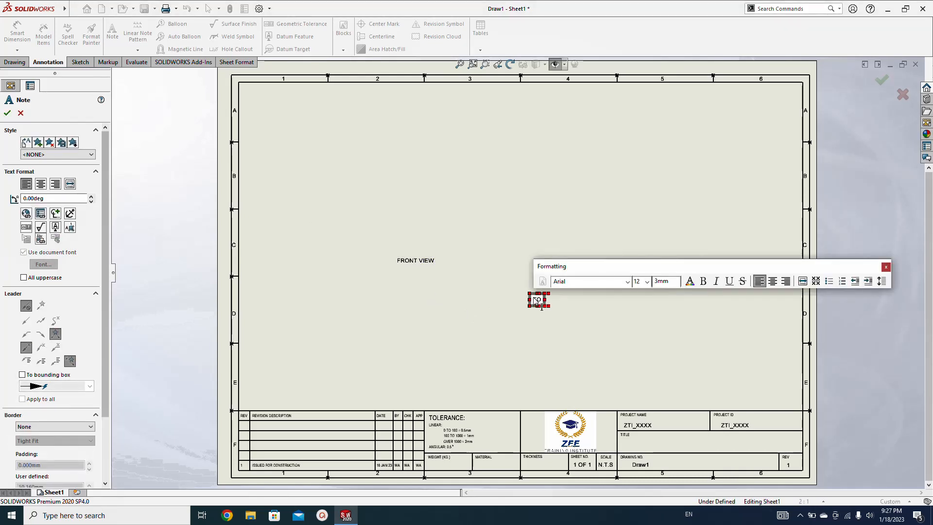
type("P VIEW")
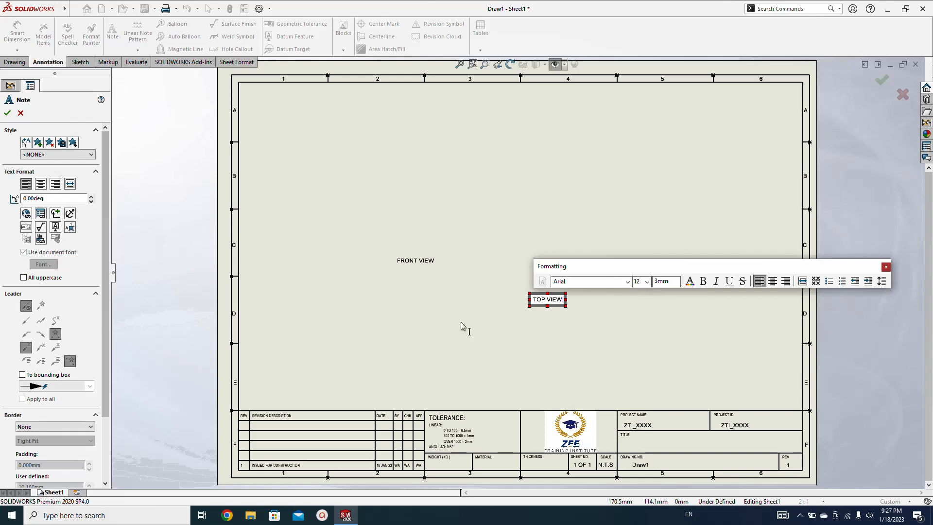
left_click(464, 335)
key("Escape")
left_click(454, 337)
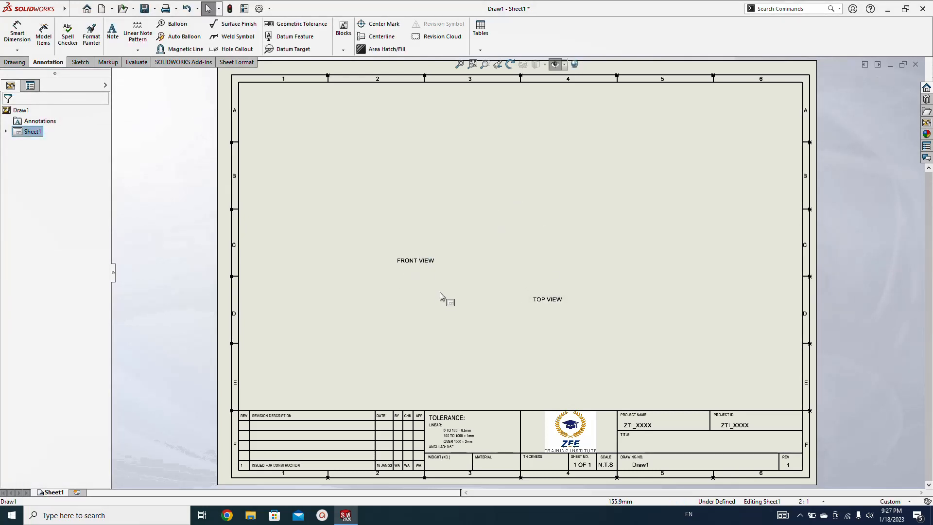
left_click(417, 263)
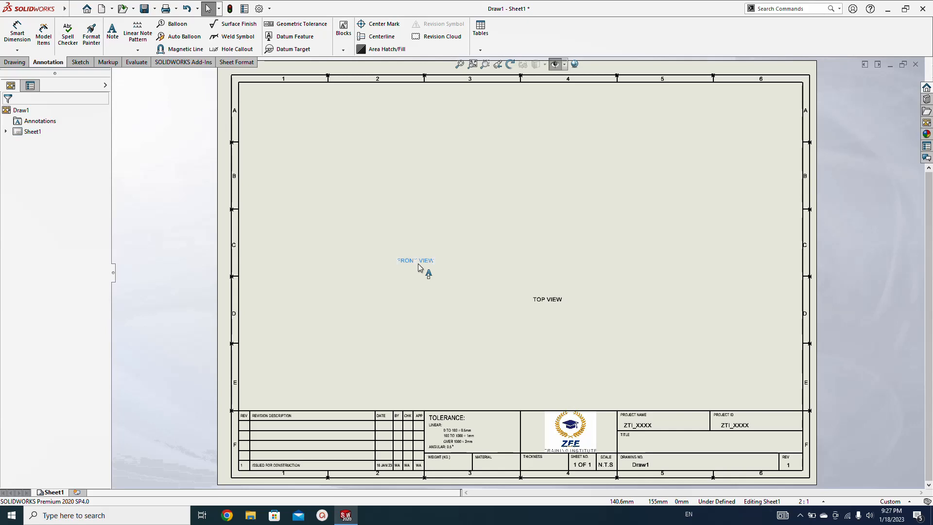
left_click(551, 300)
left_click(440, 334)
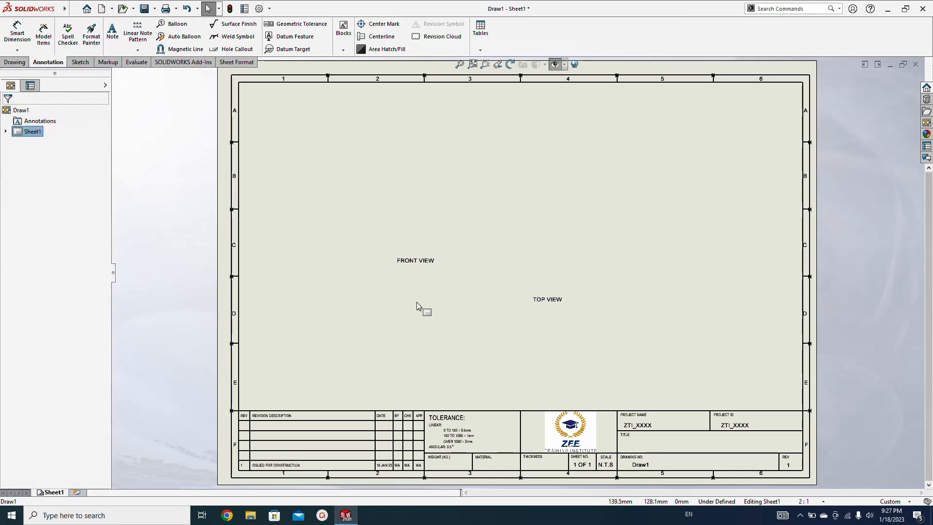
- Check which saved styles are available for a new note, without placing one
left_click(112, 32)
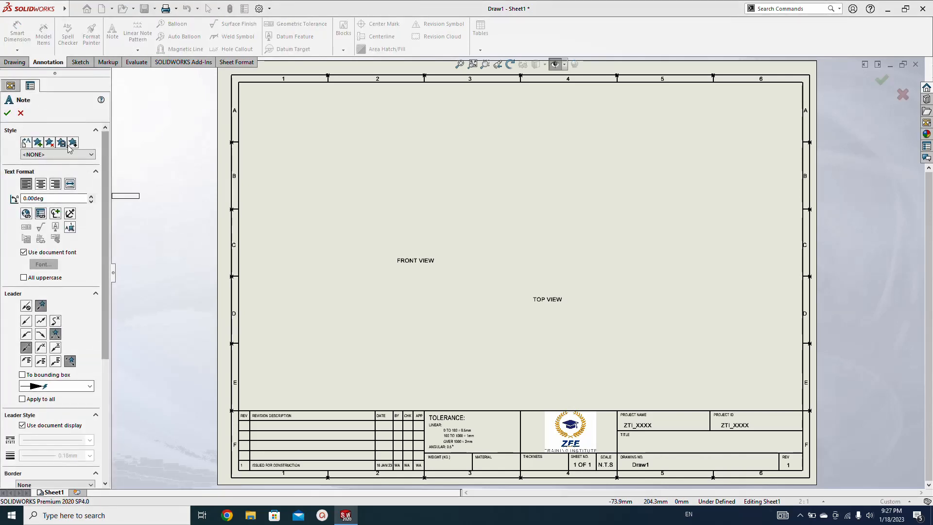
left_click(69, 155)
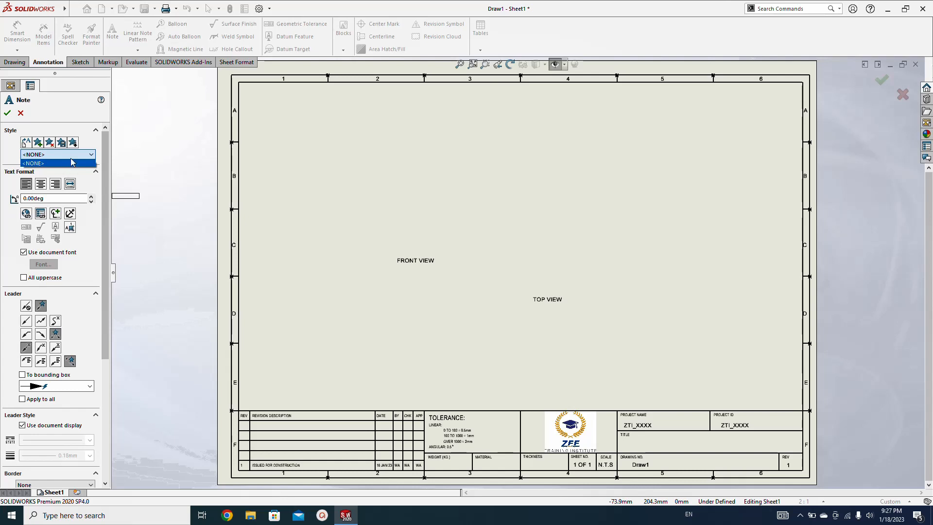
left_click(64, 156)
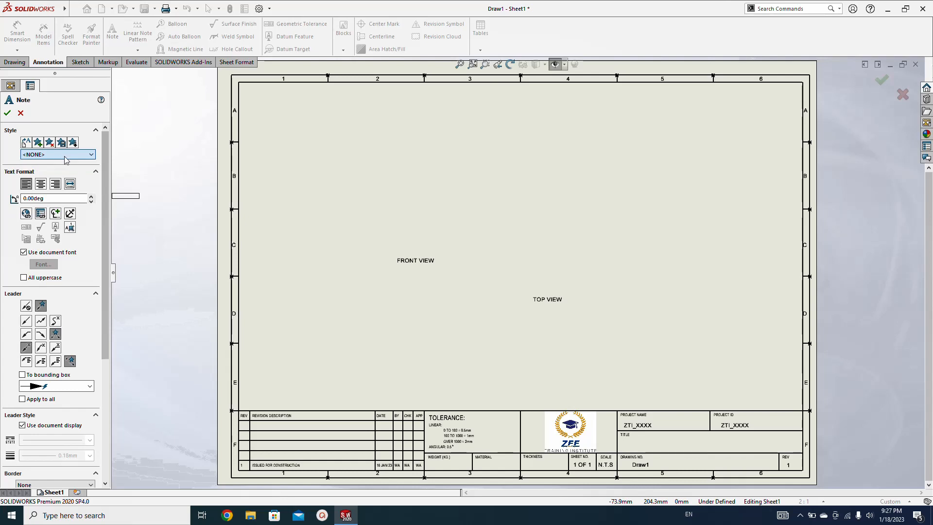
left_click(20, 114)
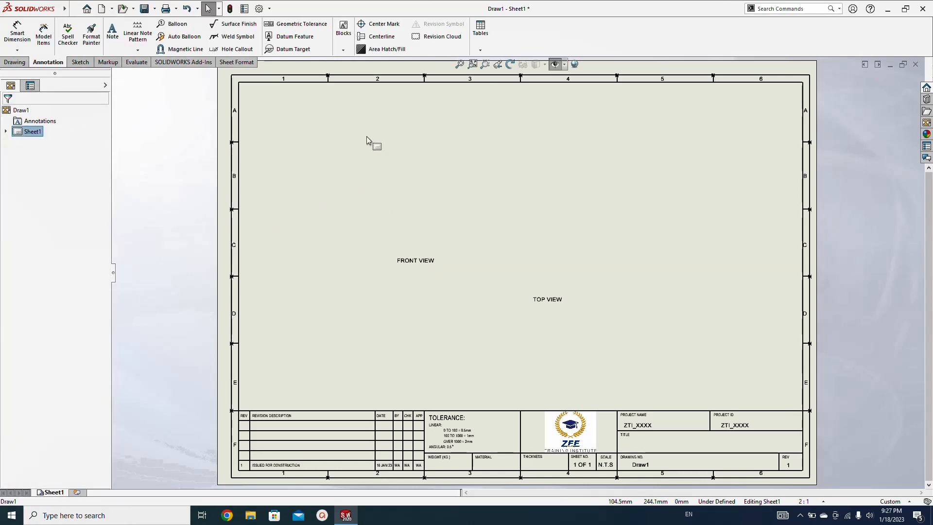
- Delete both the FRONT VIEW and TOP VIEW notes from the sheet
key("Return")
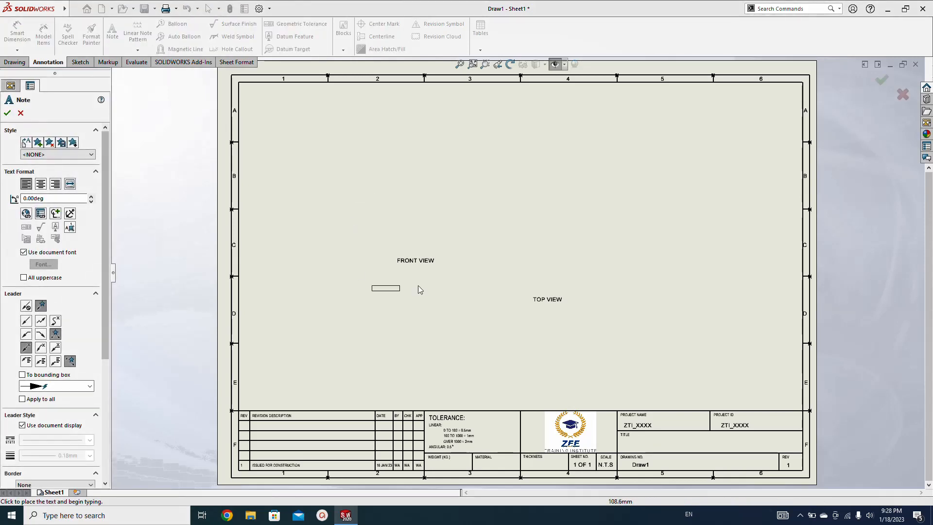
key("Escape")
left_click_drag(346, 221, 646, 354)
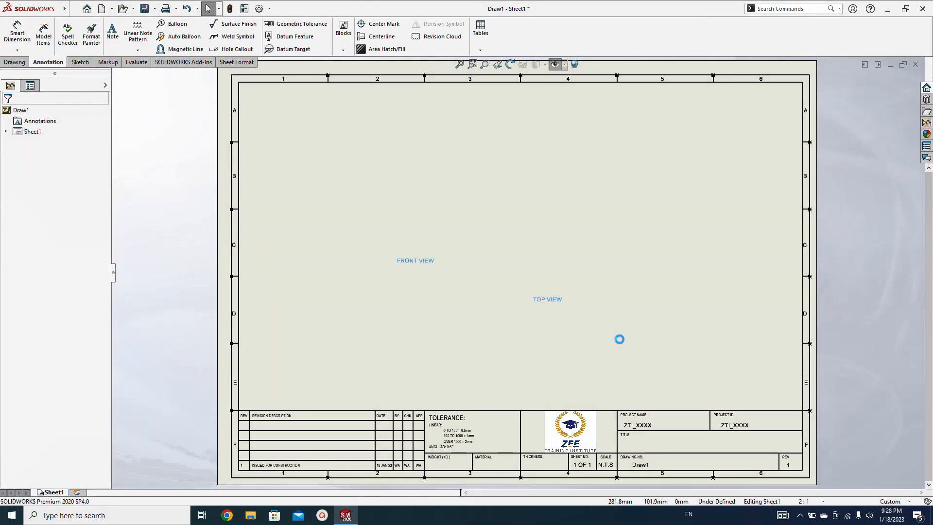
key("Delete")
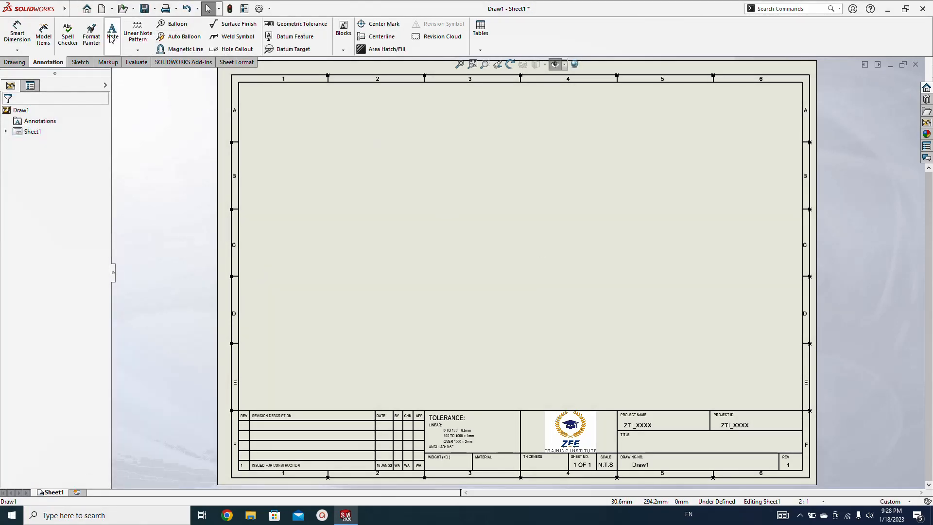
- Add a note reading TOP VIEW in zone C2 of the sheet, with centred, bold and underlined text
key("Return")
left_click(383, 229)
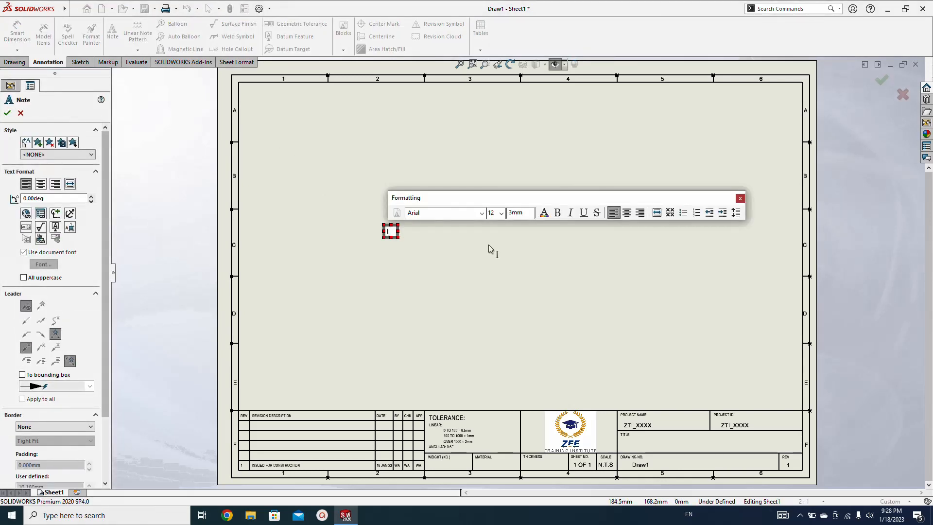
left_click(626, 213)
left_click(557, 213)
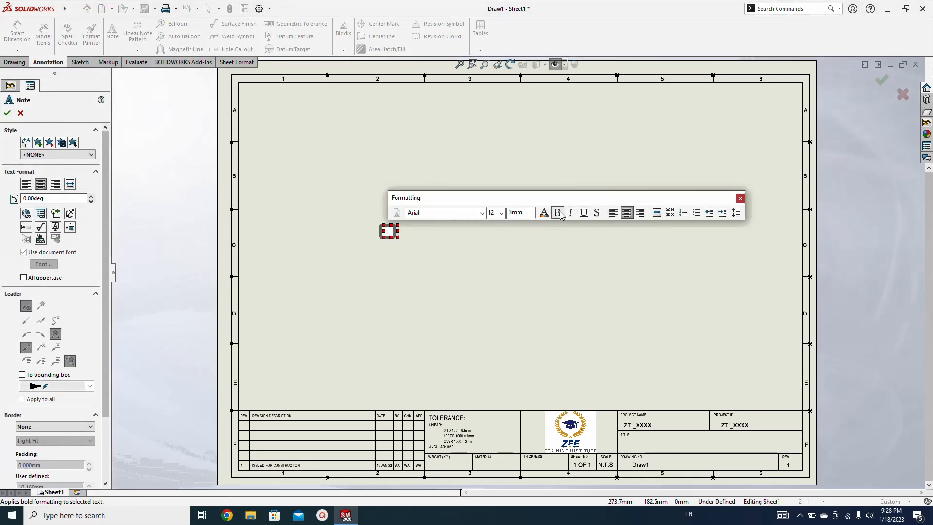
type("TOP ")
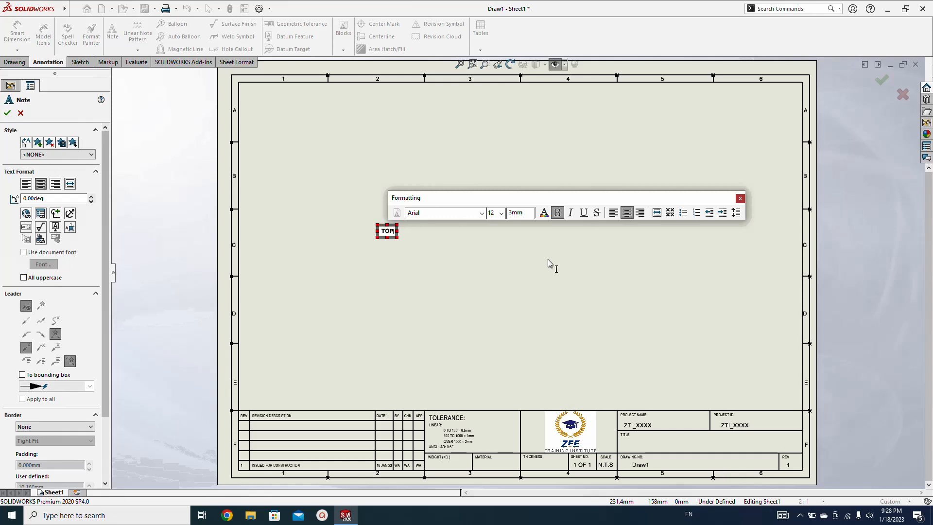
type("VIEW")
key("ctrl+a")
key("ctrl+u")
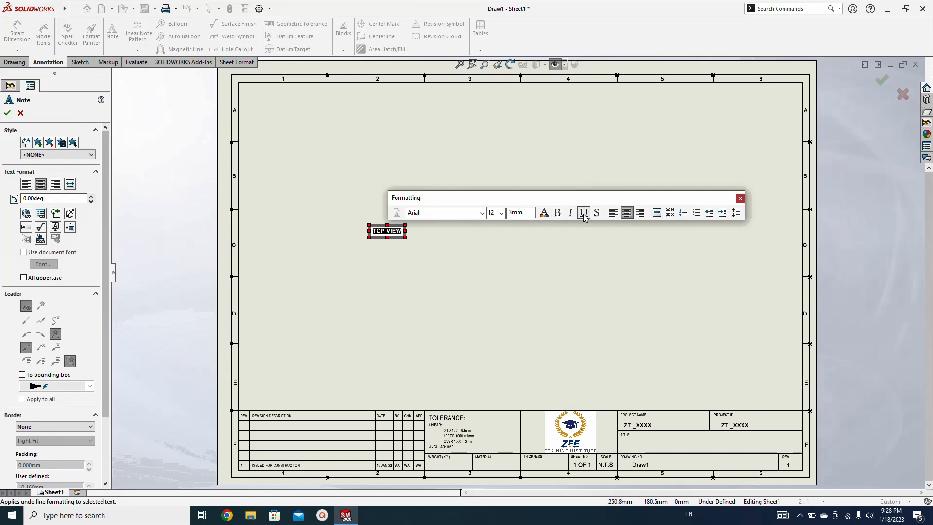
left_click(468, 319)
- Add a note reading SIDE VIEW below and to the right of TOP VIEW, keeping the bold underlined format
scroll(482, 310, "down", 2)
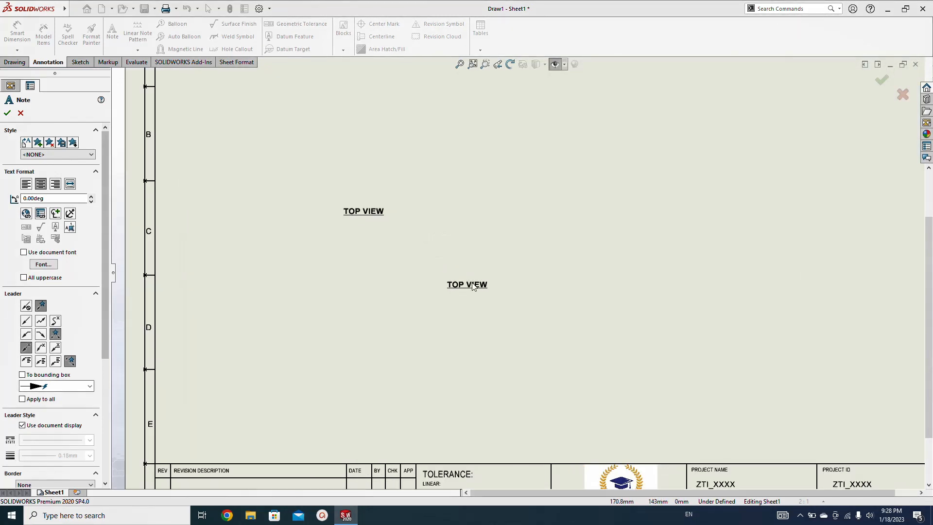
left_click(482, 307)
type("S")
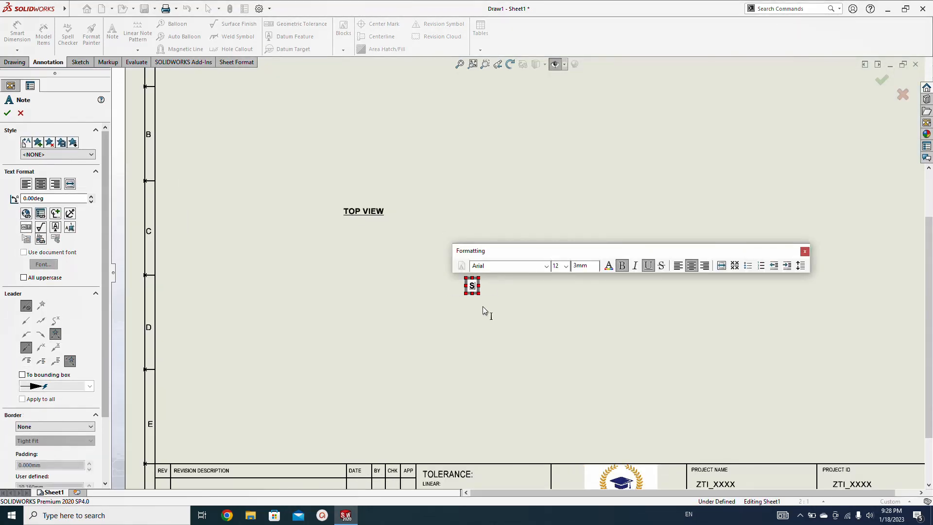
type("IDE VIEW")
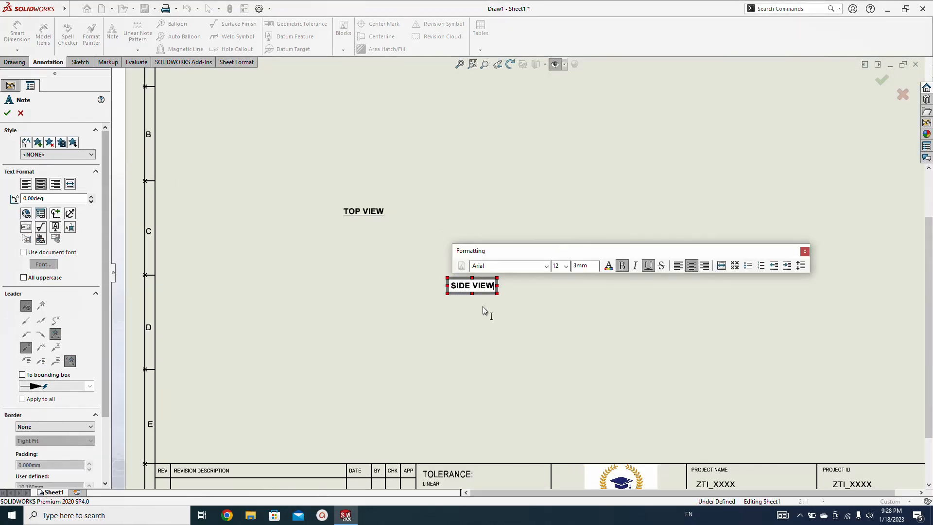
left_click(403, 355)
- Add another bold underlined note reading TOP VIEW below and to the left of the SIDE VIEW note
left_click(377, 357)
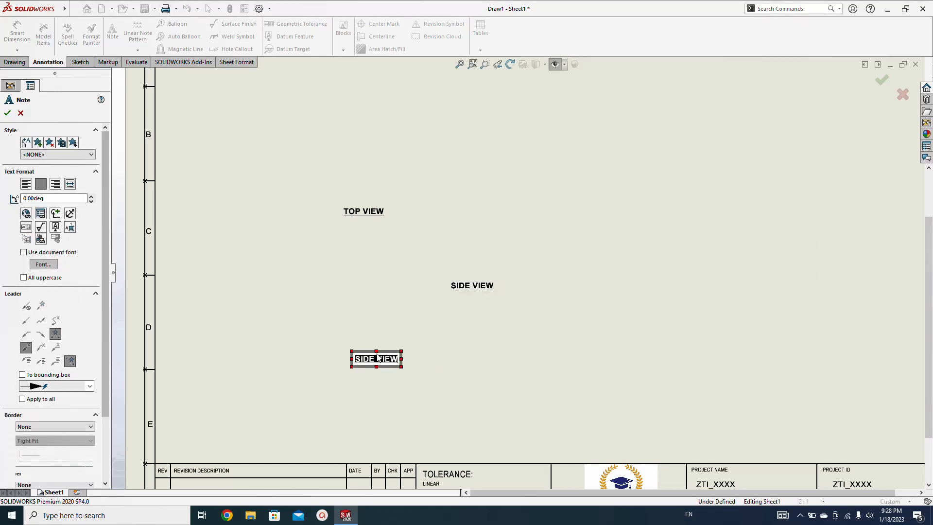
type("TOP VIEW")
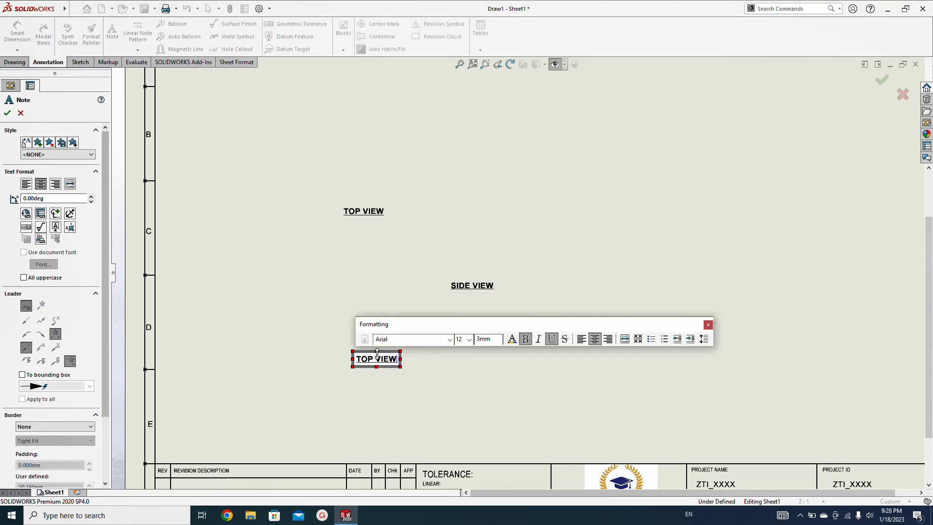
left_click(477, 221)
- Add a bold underlined note reading FLAT PATTERN to the right of the upper TOP VIEW note and finish placing notes
left_click(546, 217)
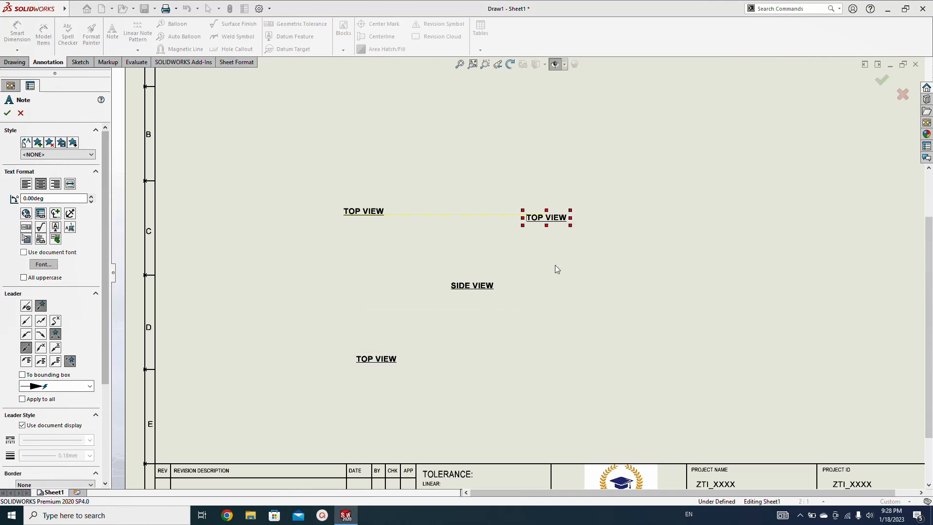
type("FLAT")
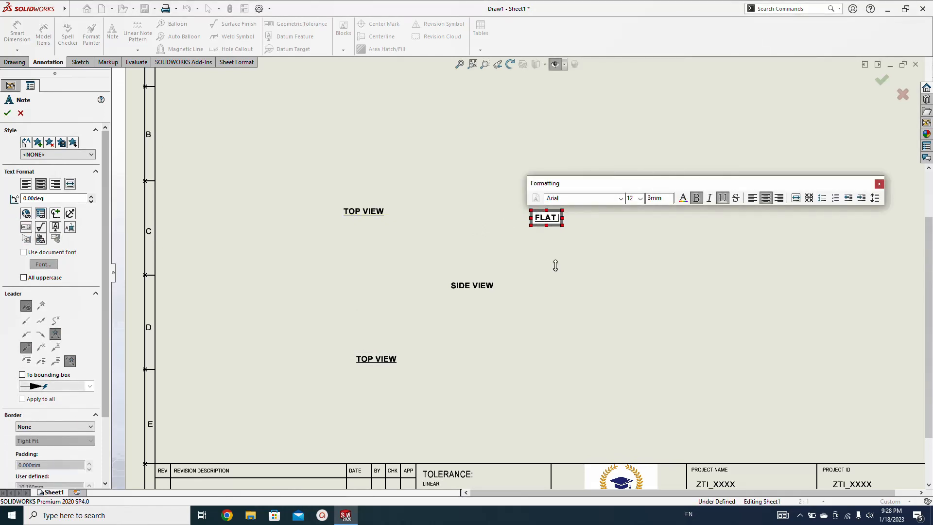
type(" PATTERN")
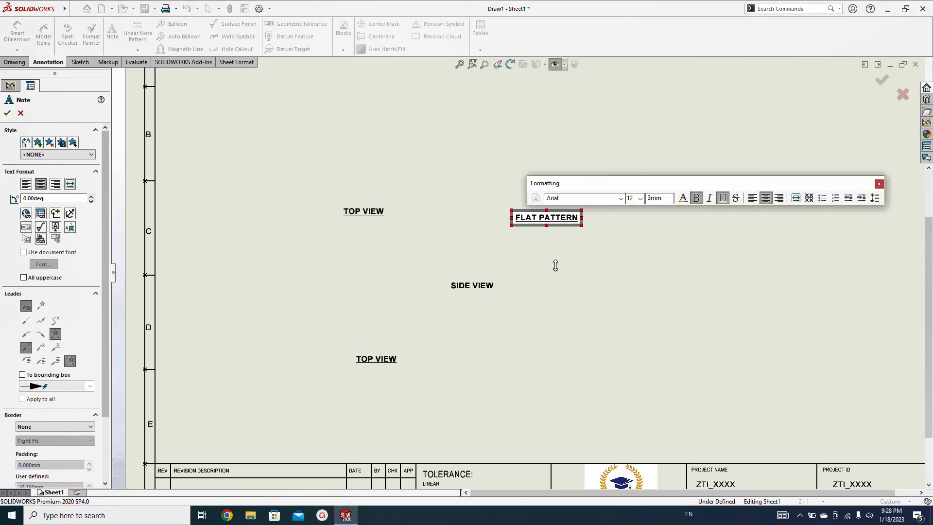
key("Escape")
key("f")
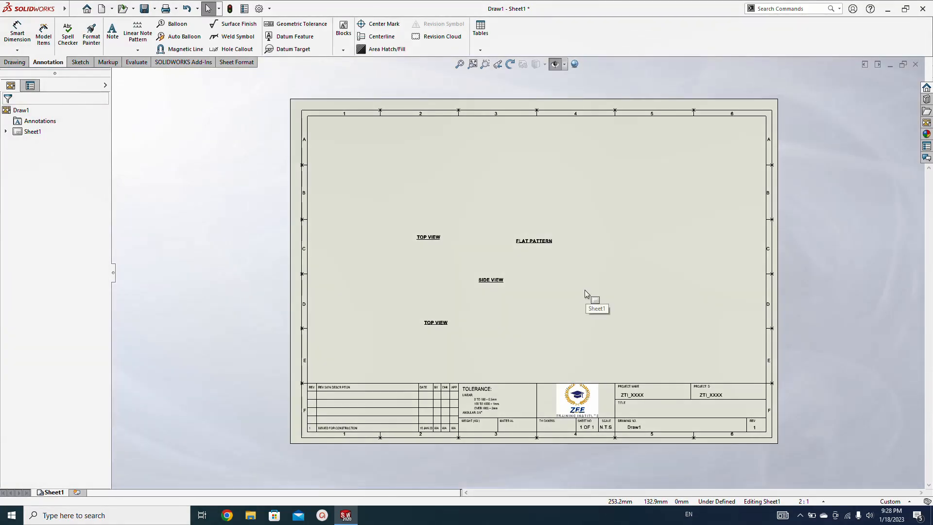
scroll(448, 266, "down", 5)
scroll(483, 254, "up", 3)
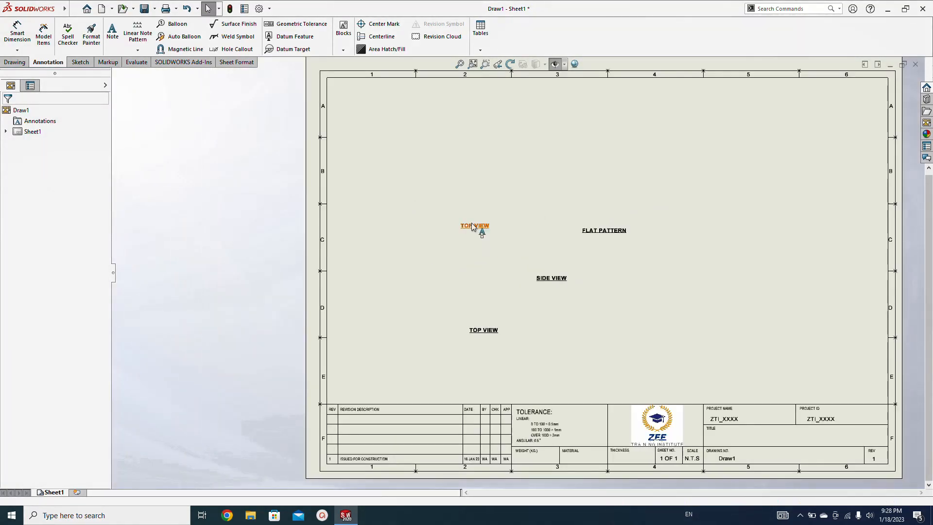
scroll(637, 211, "down", 1)
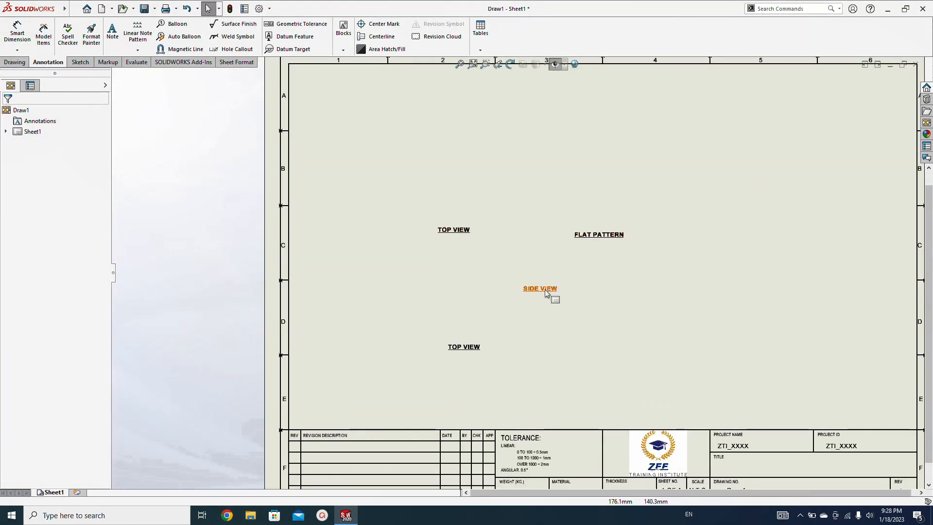
scroll(545, 292, "up", 4)
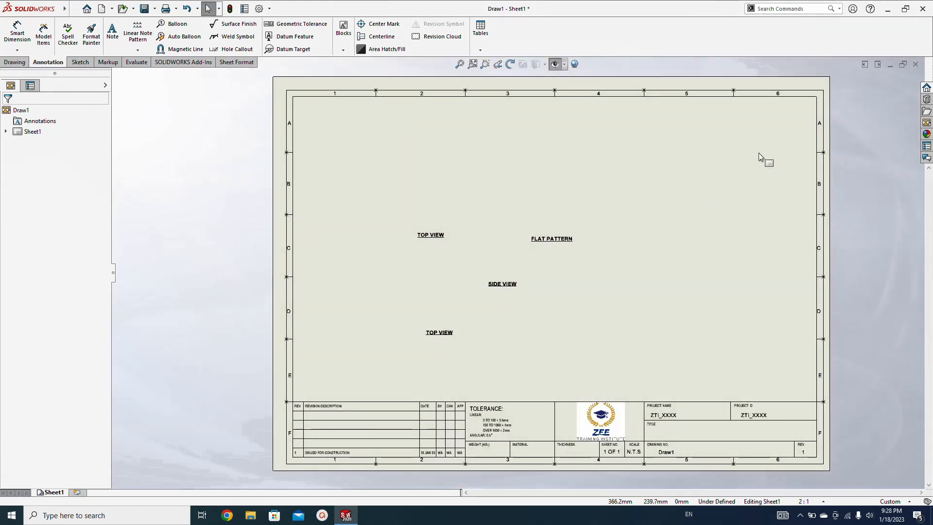
scroll(612, 292, "down", 2)
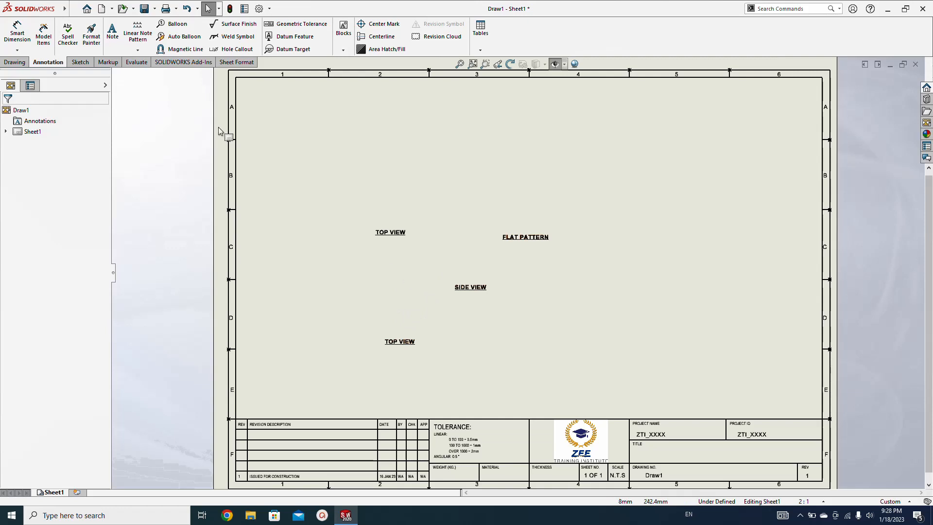
left_click(119, 41)
left_click(84, 154)
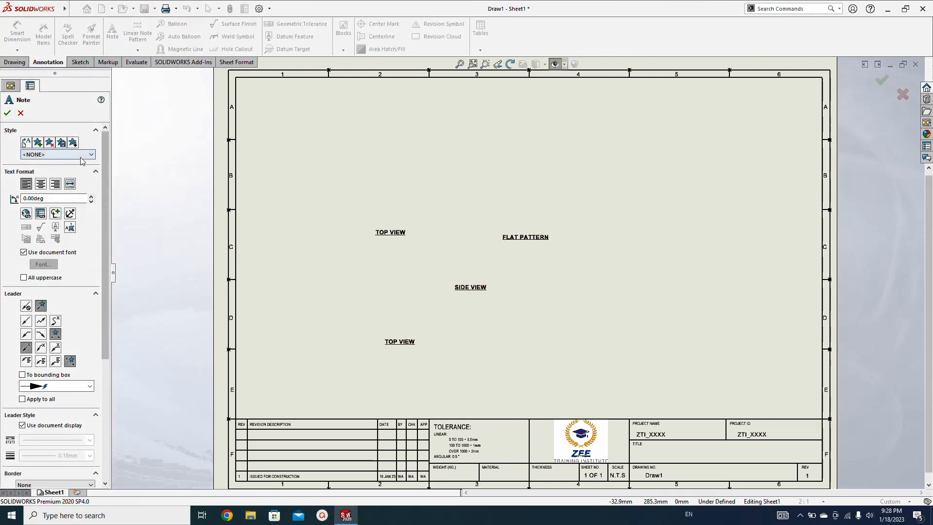
left_click(179, 200)
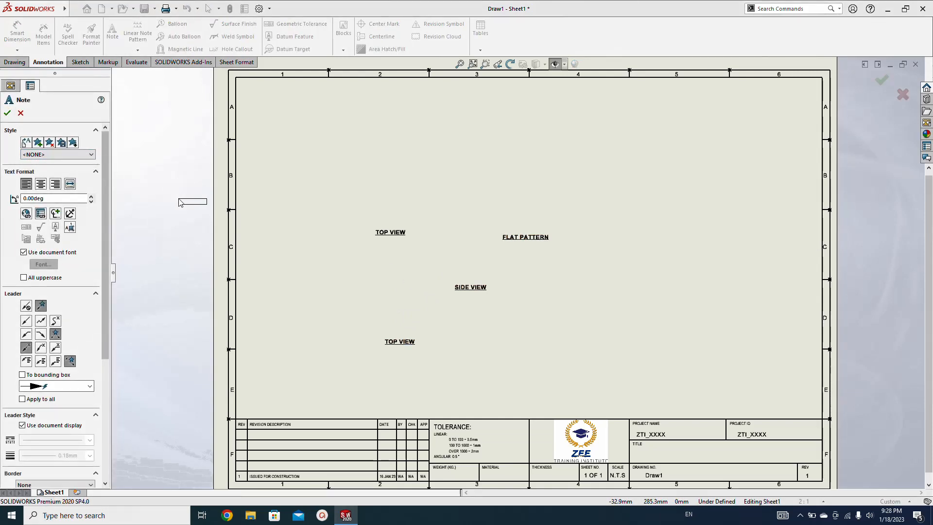
key("Escape")
left_click(387, 239)
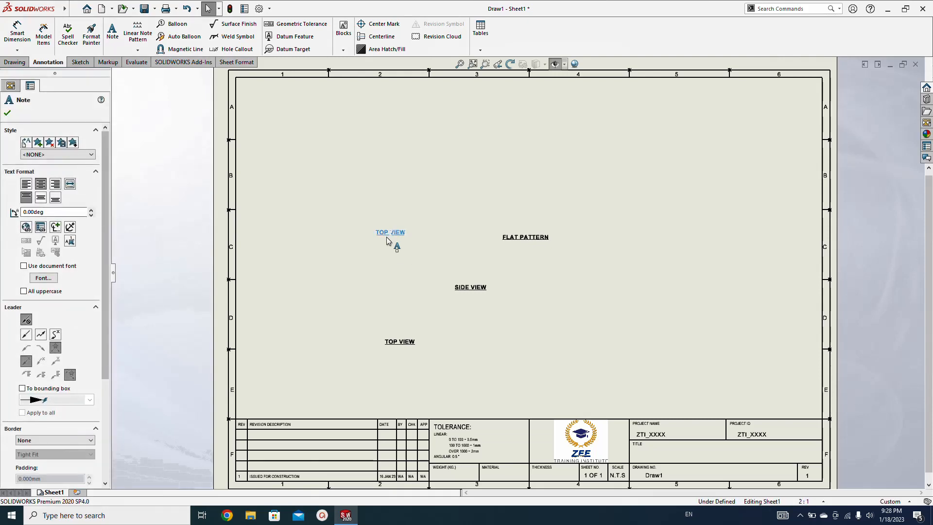
left_click(38, 142)
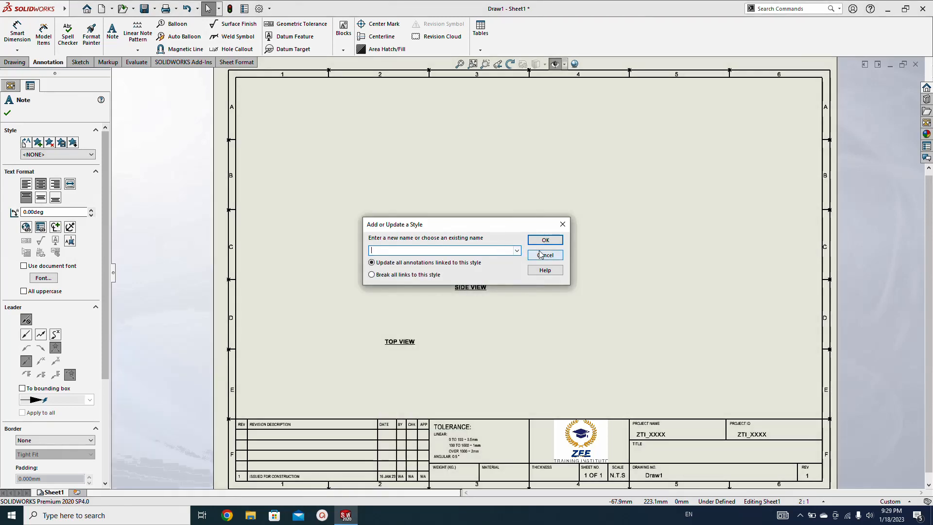
left_click(541, 255)
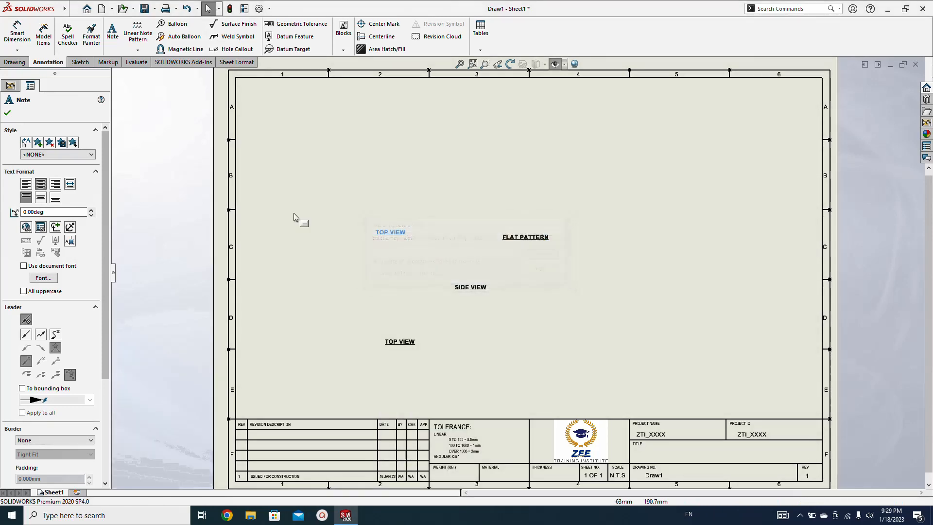
left_click(262, 212)
- Save the upper TOP VIEW note's formatting as a new note style named TOP VIEW
left_click(378, 234)
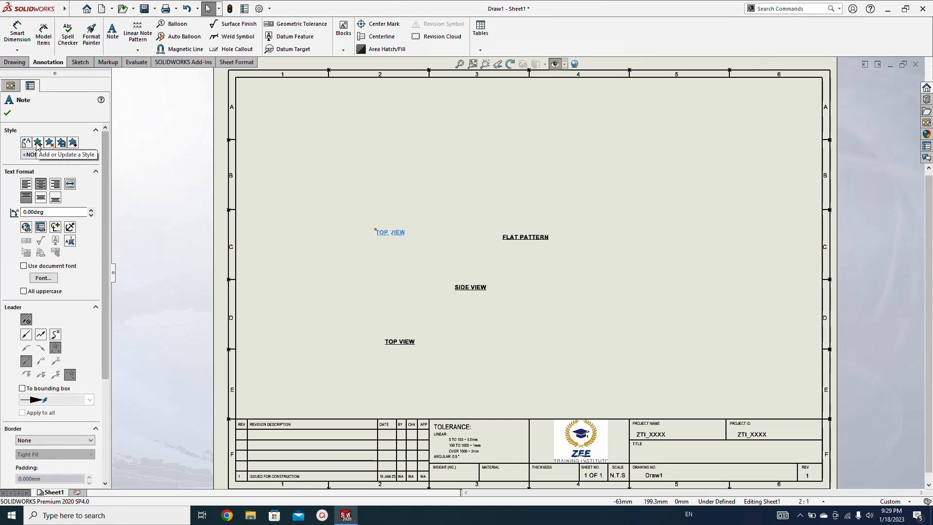
left_click(38, 142)
left_click_drag(416, 229, 440, 155)
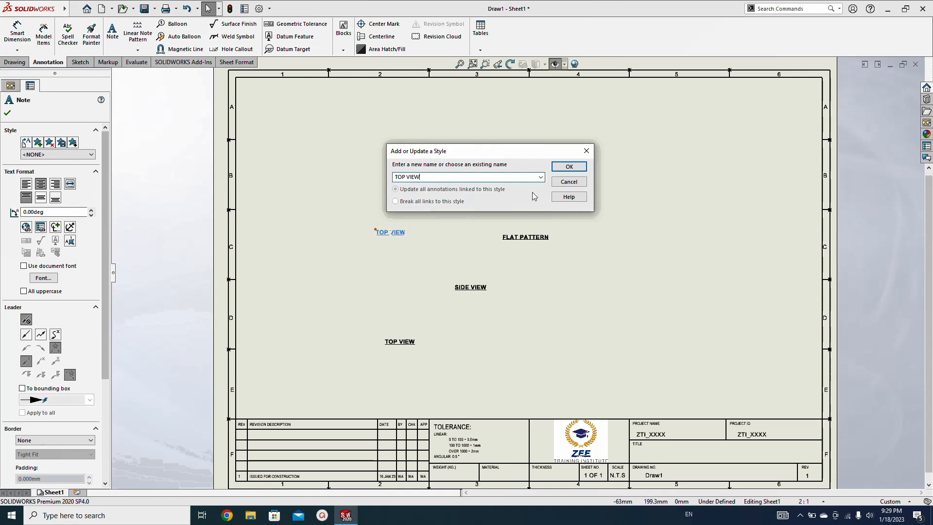
left_click(567, 167)
left_click(460, 175)
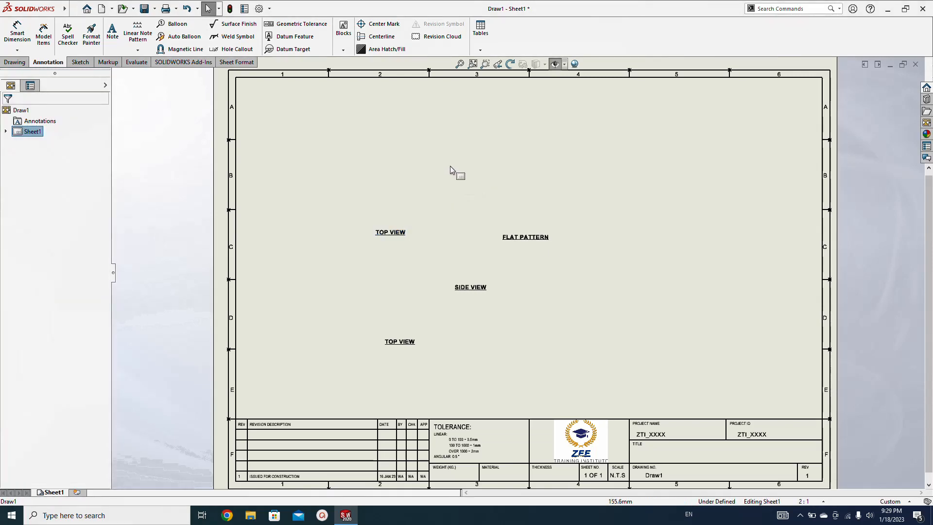
- Create a note style named FLAT PATTERN from the FLAT PATTERN note
left_click(514, 237)
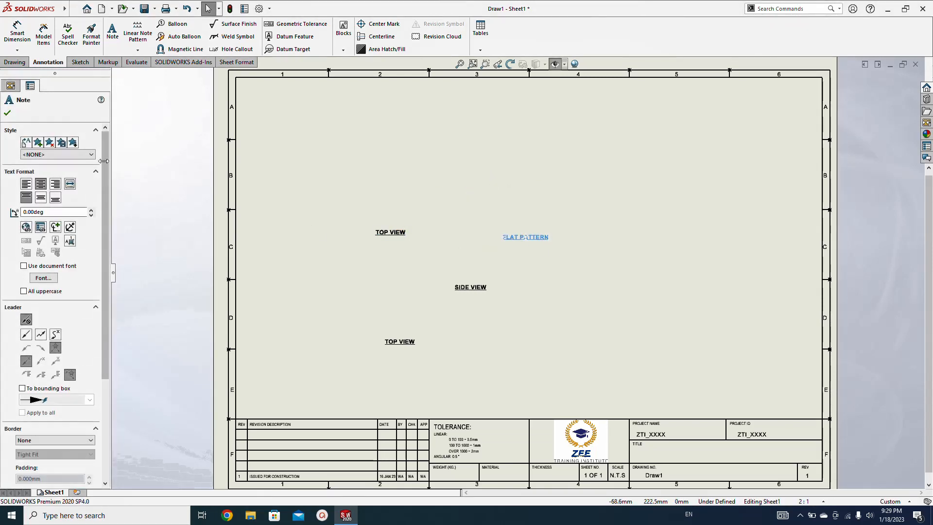
left_click(38, 144)
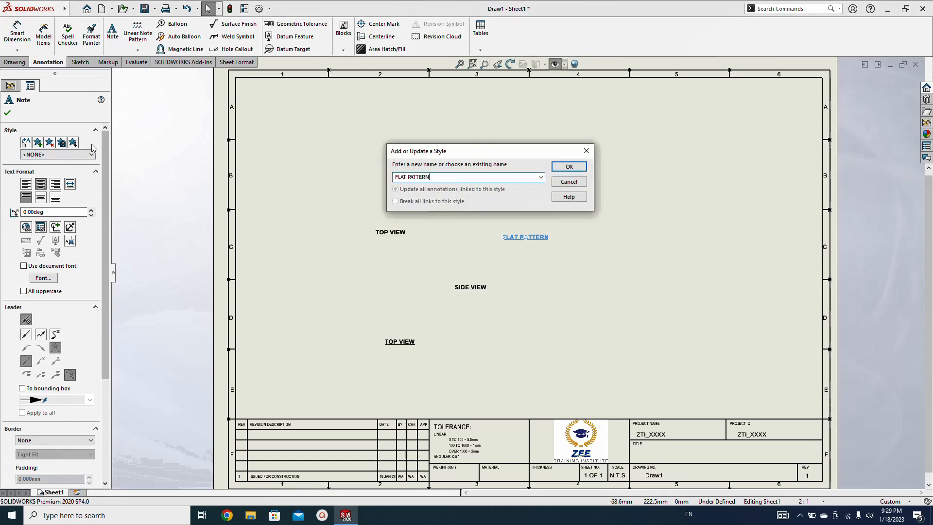
left_click(554, 170)
left_click(527, 319)
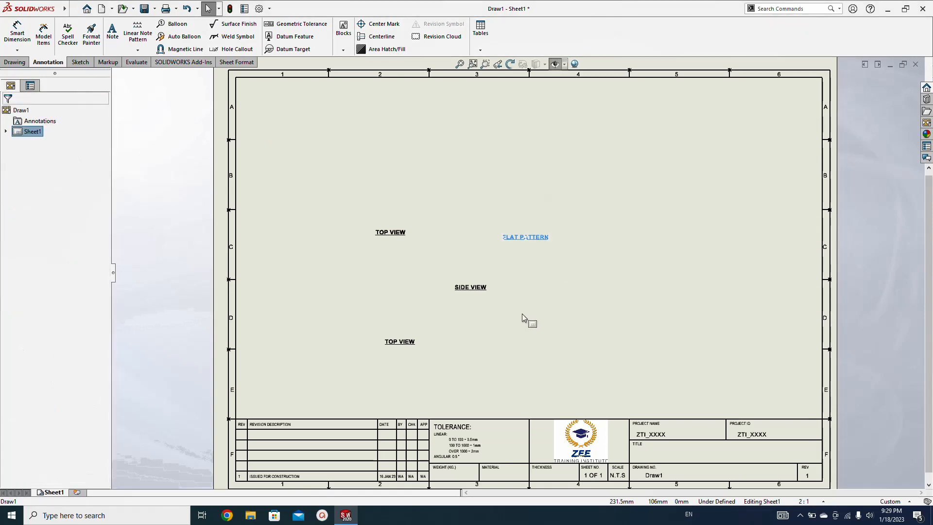
- Create a note style named SIDE VIEW from the SIDE VIEW note
left_click(480, 291)
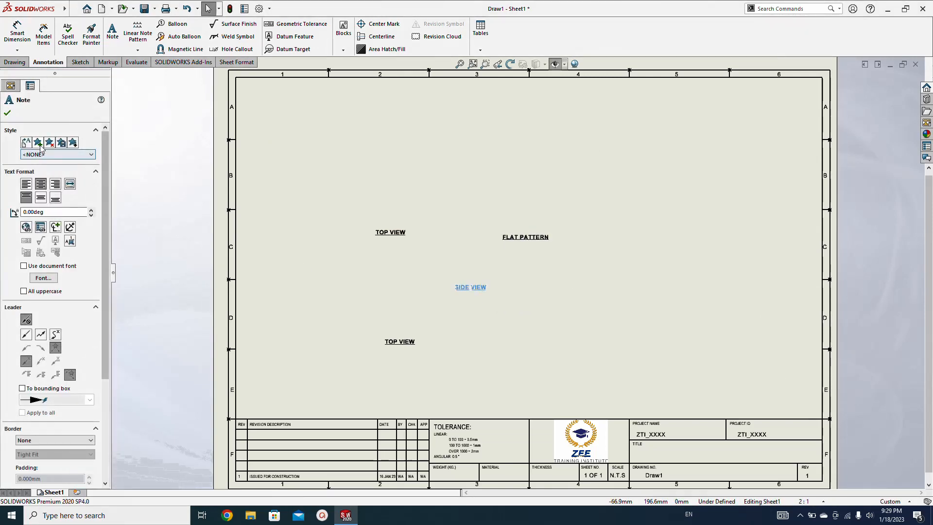
left_click(38, 142)
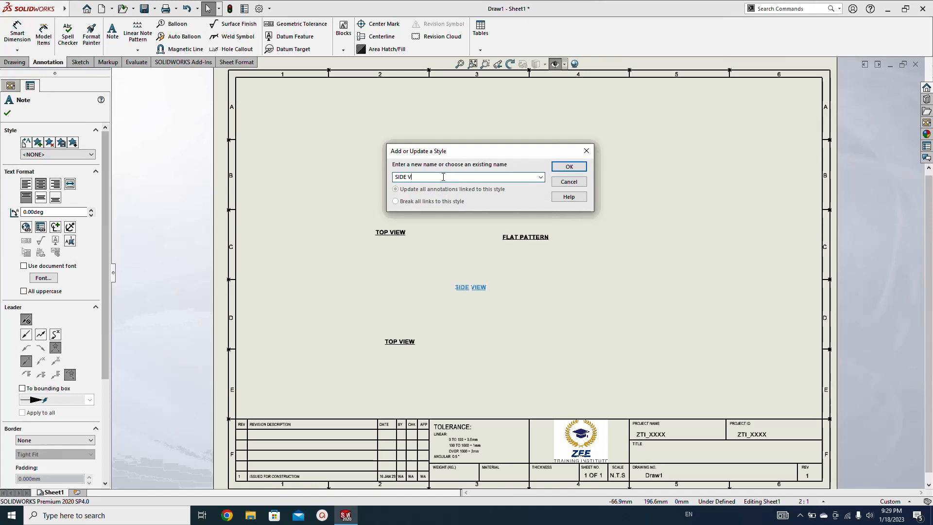
left_click(580, 167)
- Update the TOP VIEW style from the lower TOP VIEW note, updating all annotations linked to it
left_click(407, 343)
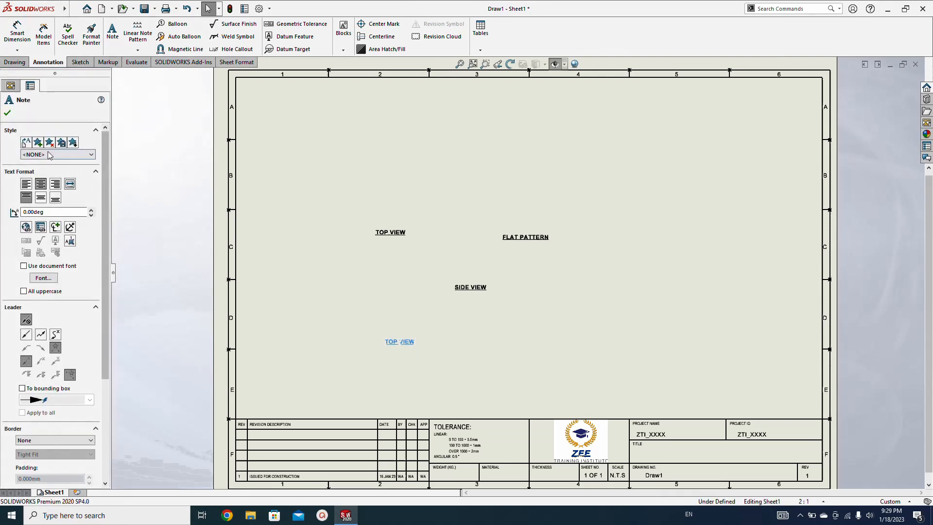
left_click(38, 142)
type("TOP VIEW")
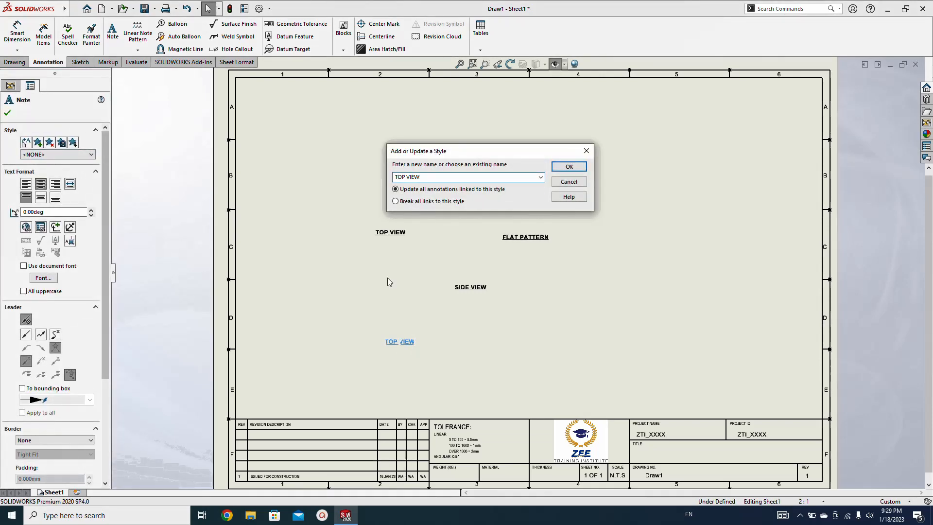
left_click(569, 167)
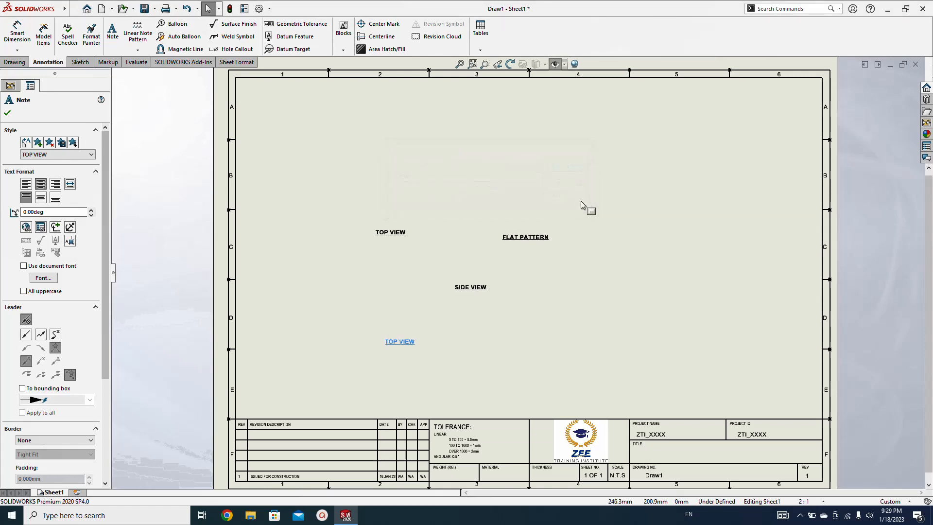
left_click(588, 272)
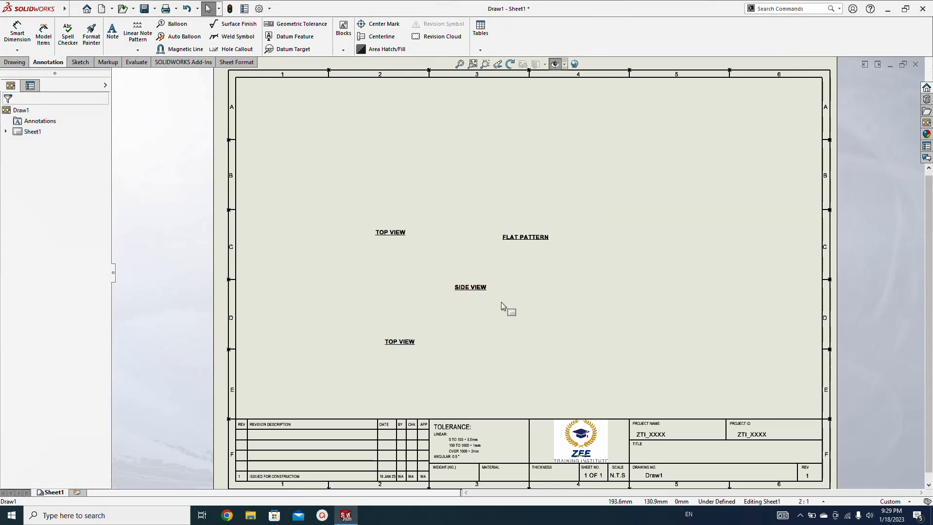
left_click(112, 33)
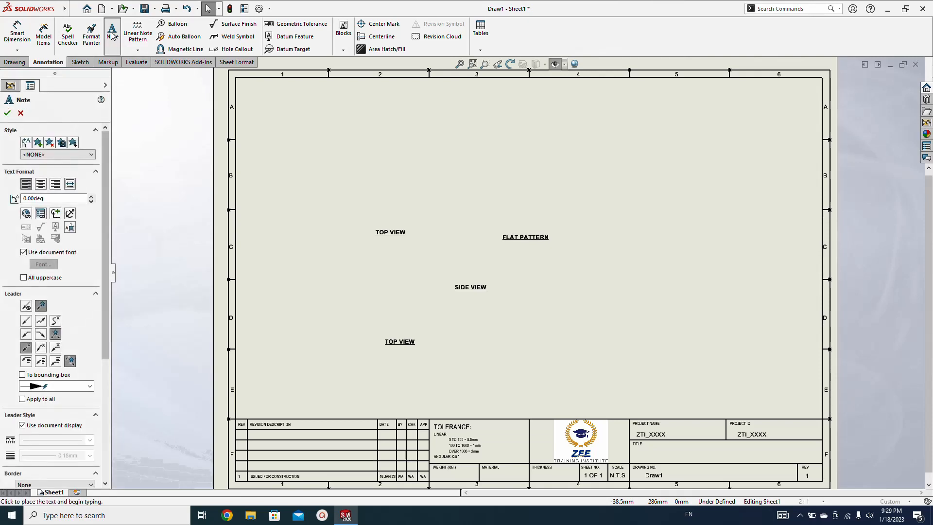
left_click(91, 154)
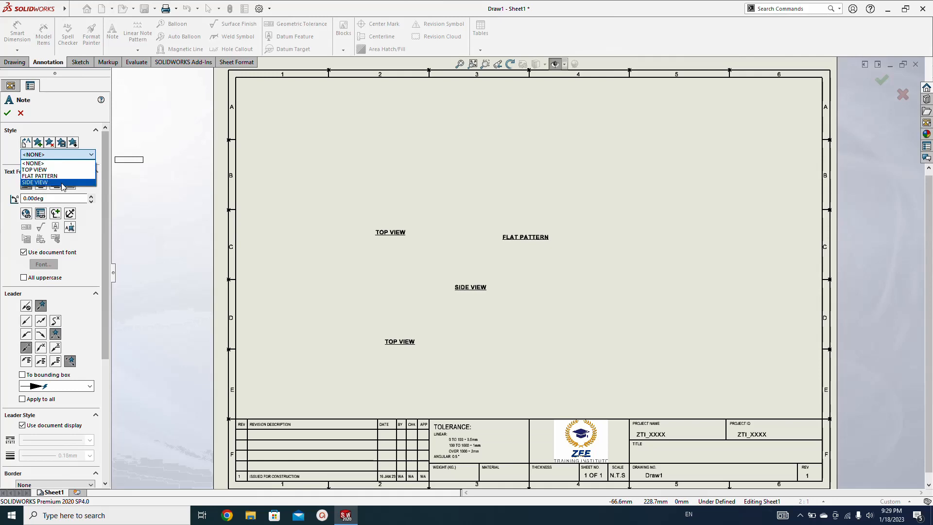
key("Escape")
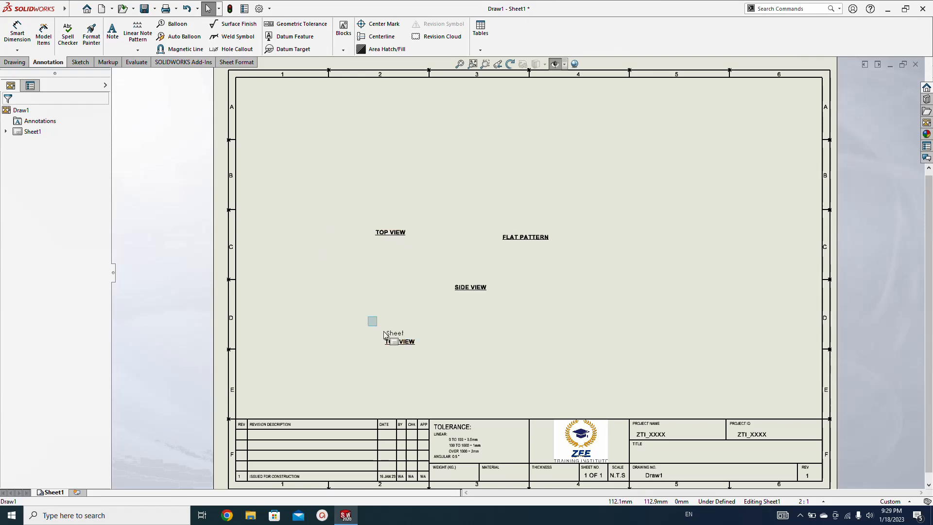
- Delete the lower TOP VIEW note below the SIDE VIEW note
key("Delete")
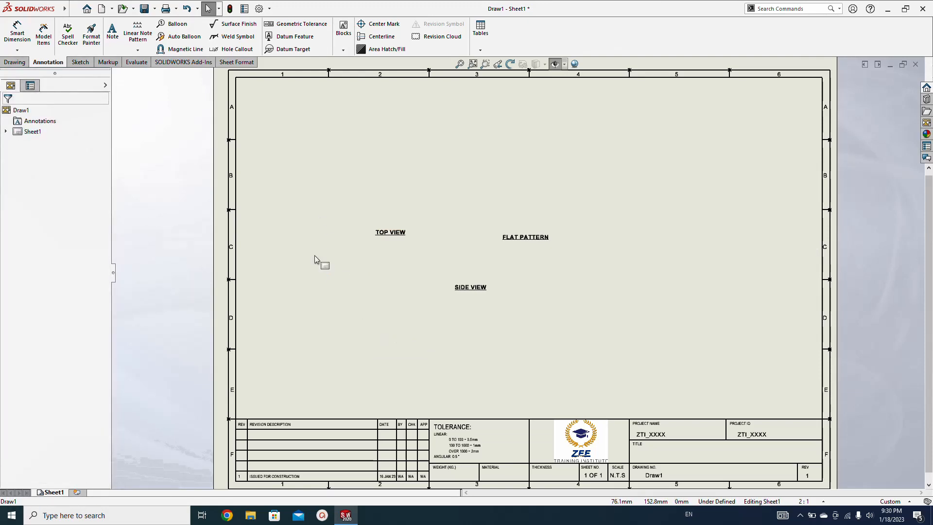
left_click(112, 32)
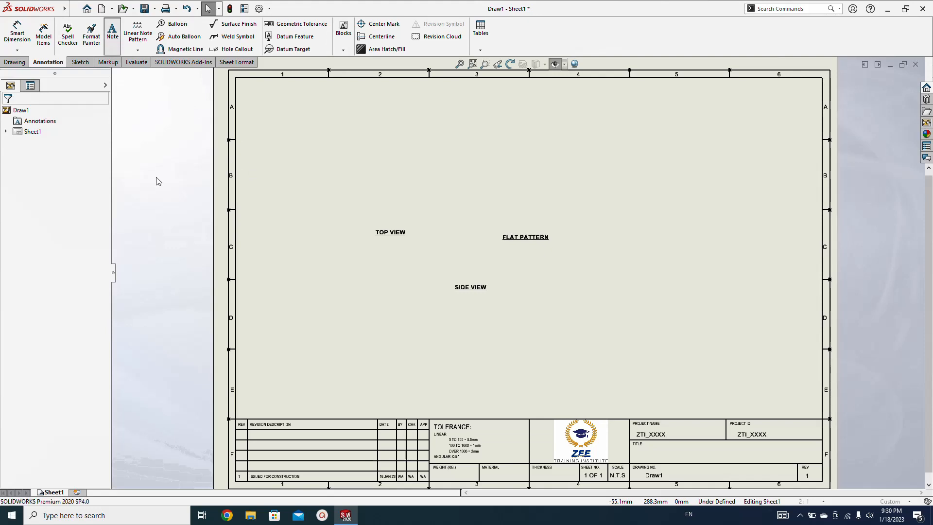
left_click(82, 156)
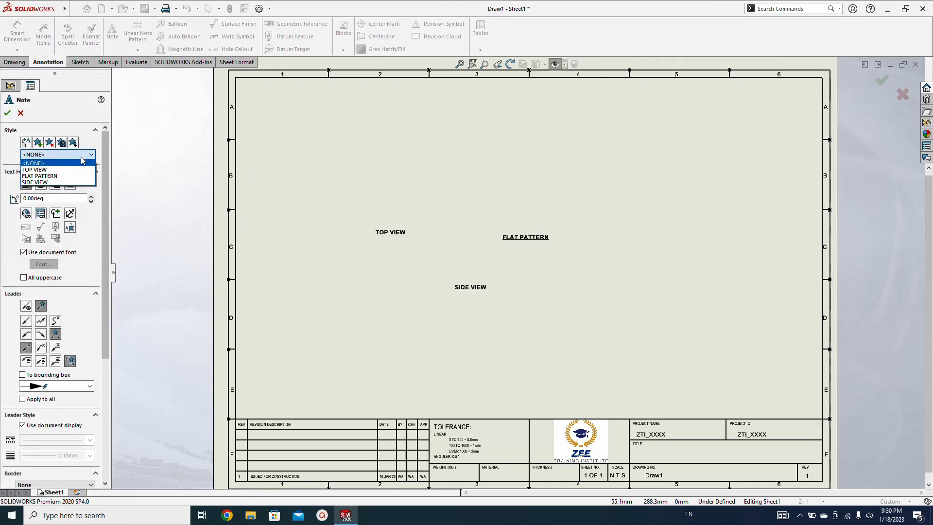
left_click(81, 157)
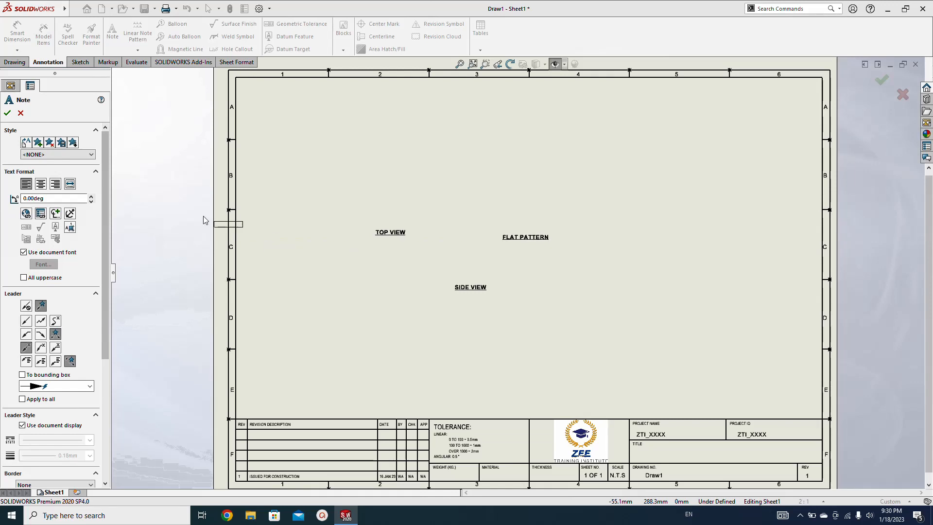
key("Escape")
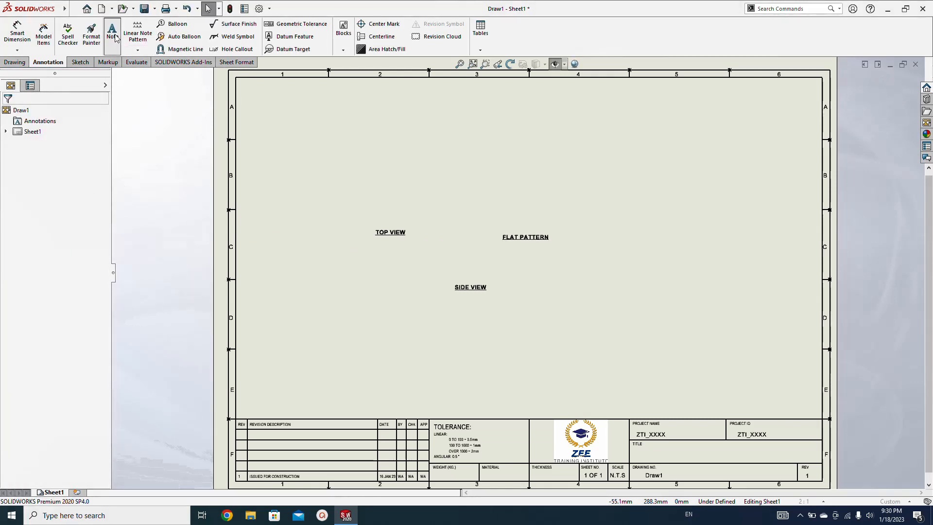
- Place a new note using the saved TOP VIEW style above and to the left of the existing TOP VIEW note
left_click(112, 33)
left_click(73, 155)
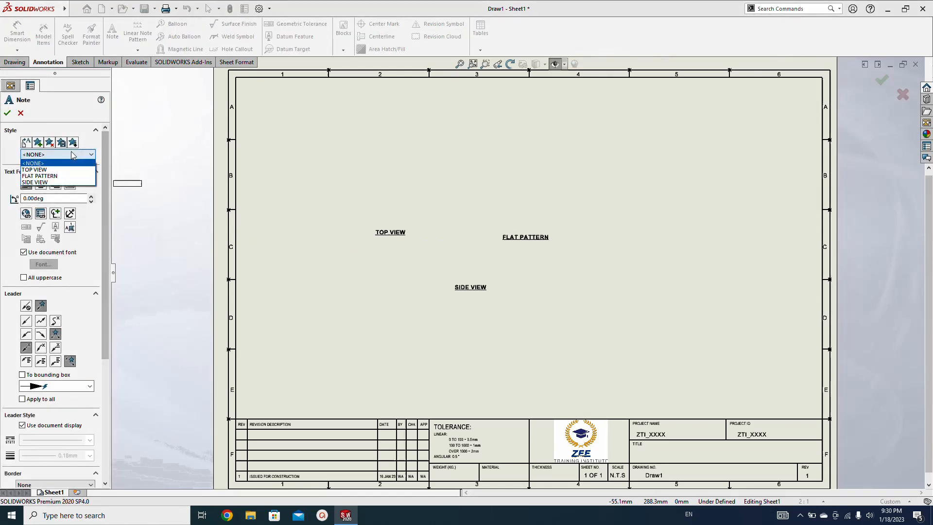
left_click(53, 171)
left_click(339, 175)
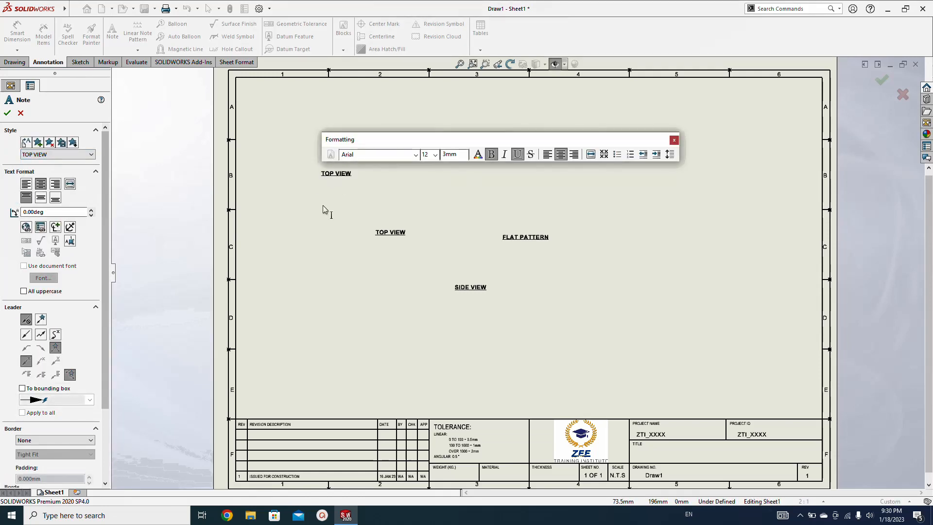
key("Escape")
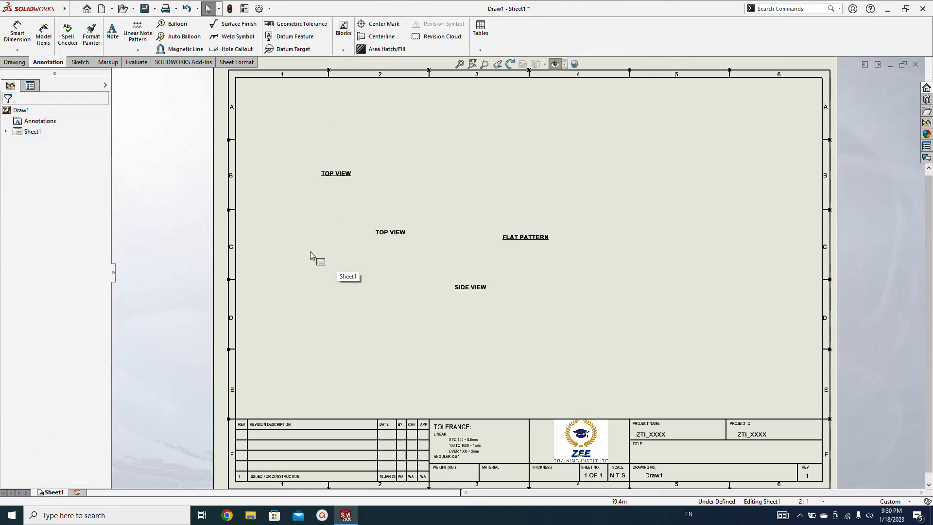
- Save the new note's TOP VIEW style as a style file named TOP VIEW in the SW NOTES folder on drive D
left_click(334, 182)
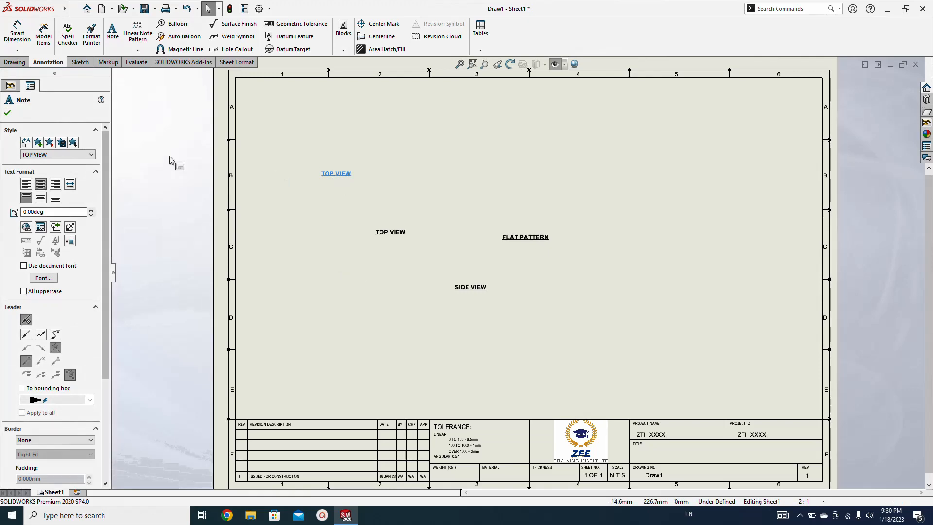
left_click(61, 142)
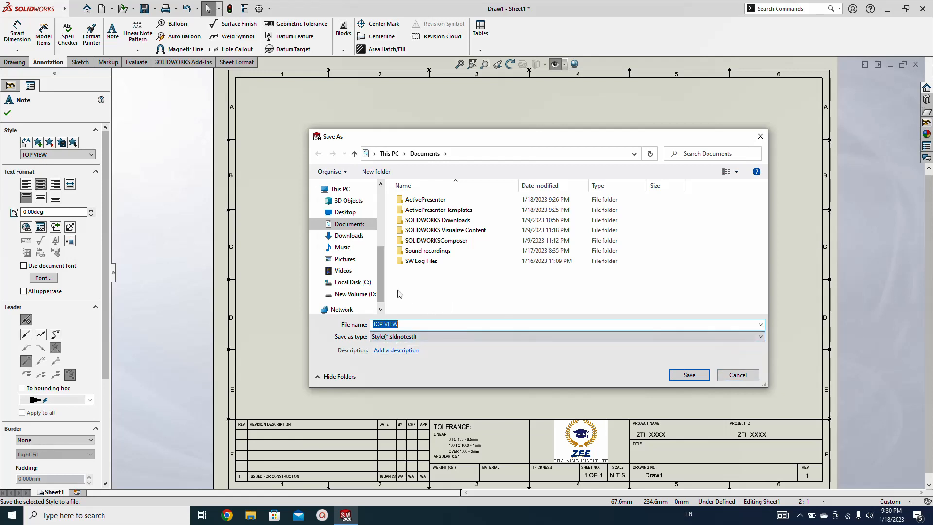
left_click(352, 293)
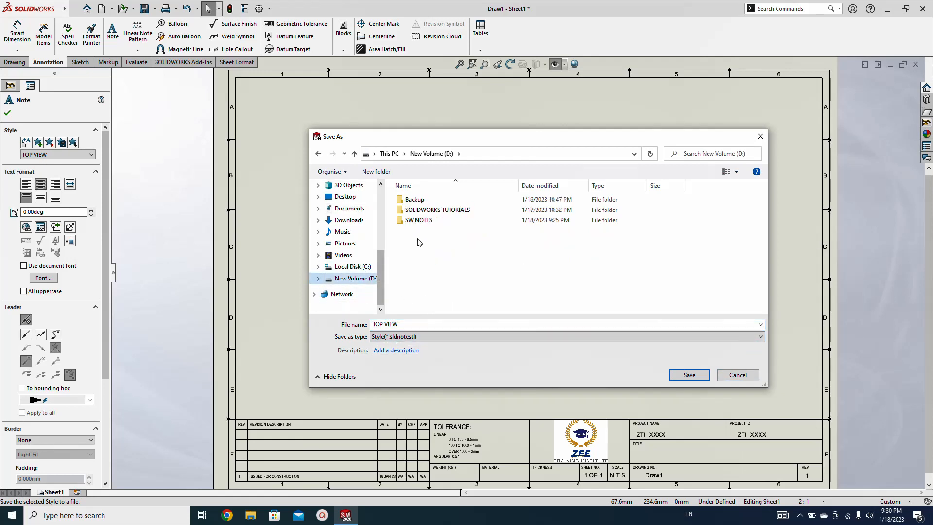
double_click(418, 220)
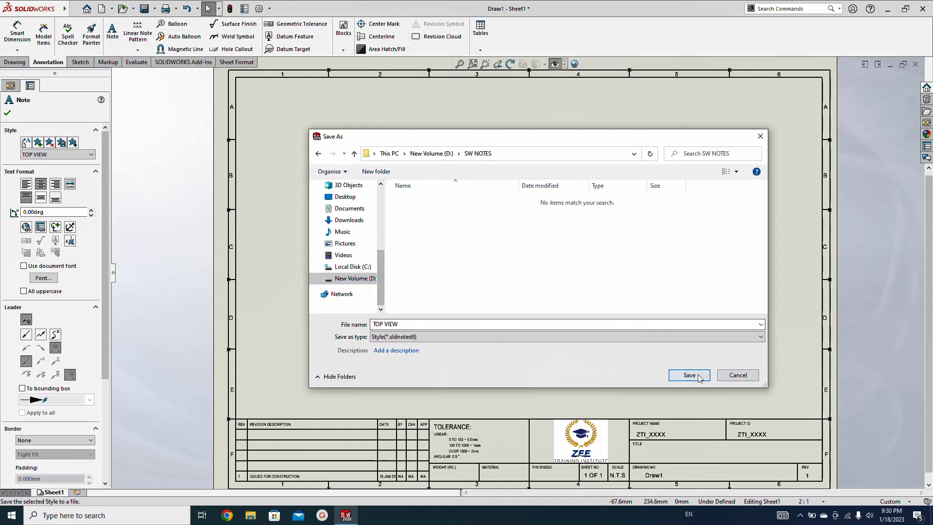
left_click(689, 375)
key("Escape")
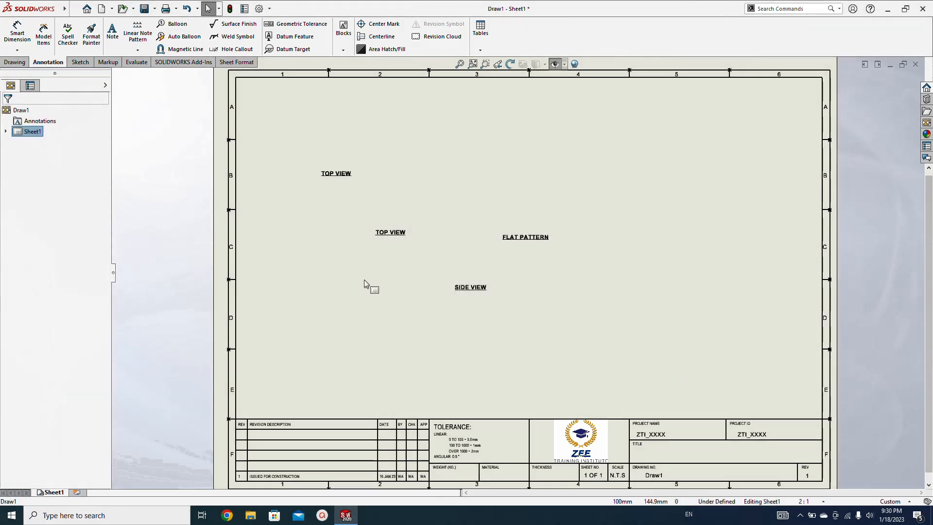
- Save the SIDE VIEW note's style as a style file named SIDE VIEW in the SW NOTES folder on drive D
left_click(466, 287)
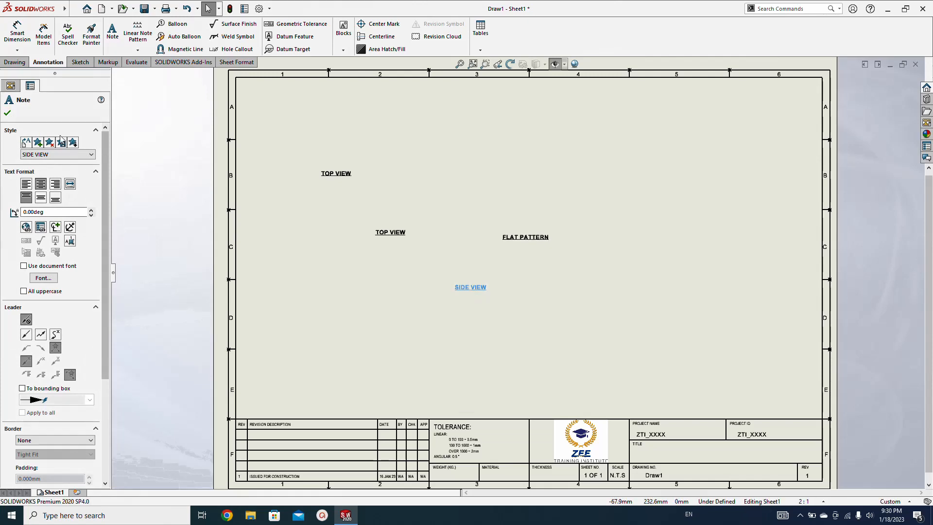
left_click(62, 142)
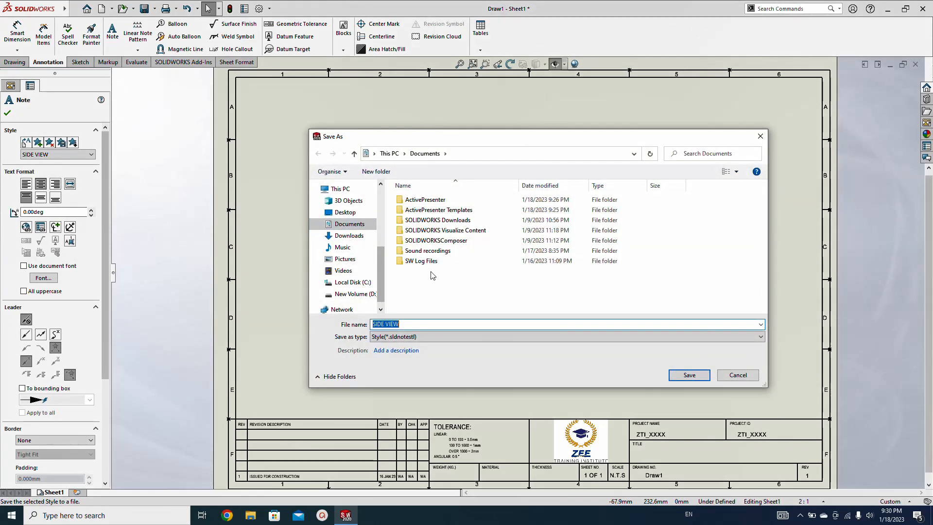
left_click(351, 294)
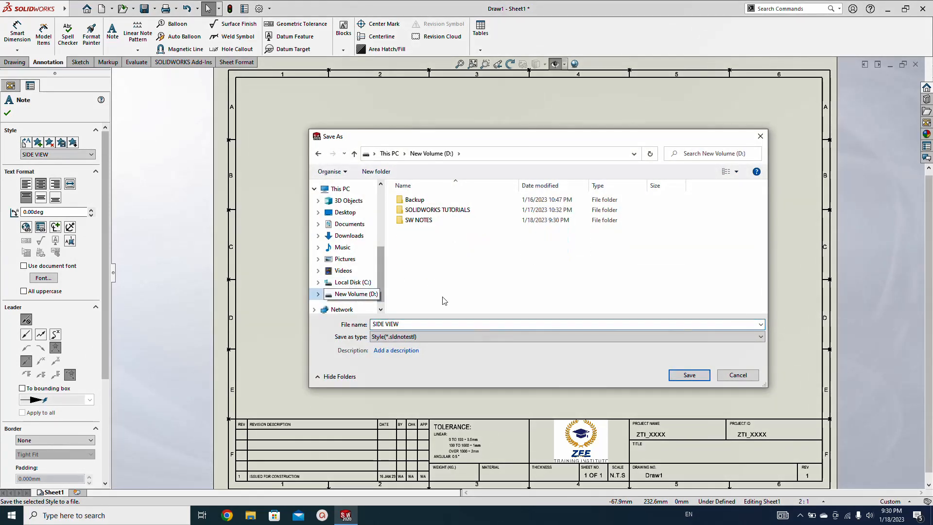
double_click(411, 221)
left_click(677, 373)
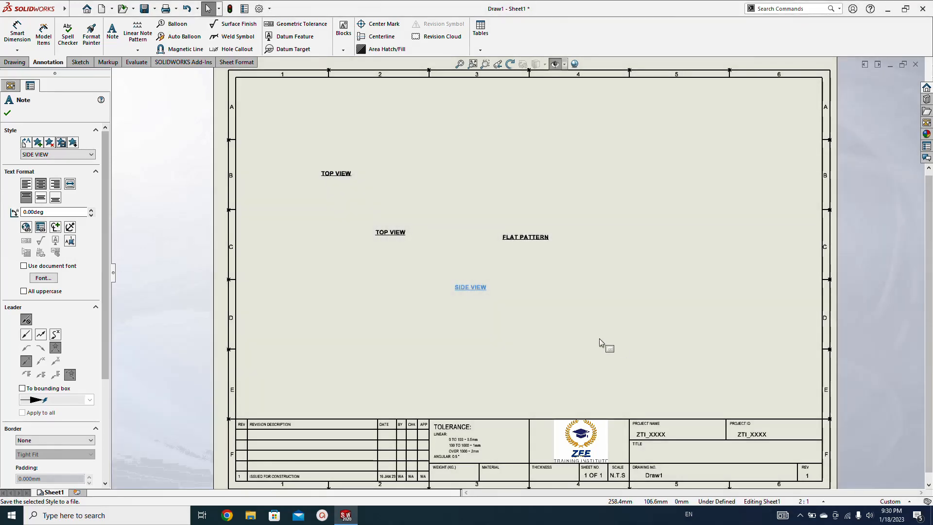
left_click(600, 341)
- Save the FLAT PATTERN note's style as a style file named FLAT PATTERN in the SW NOTES folder on drive D
left_click(519, 238)
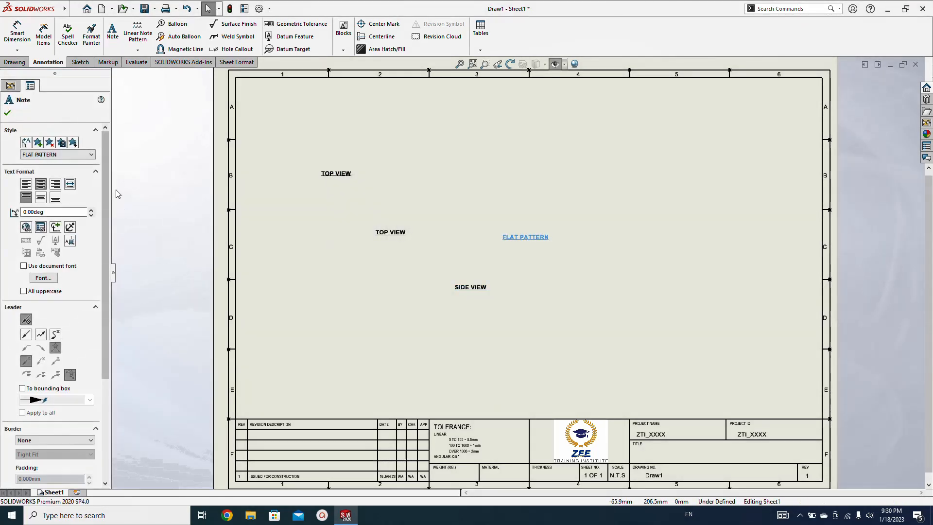
left_click(61, 142)
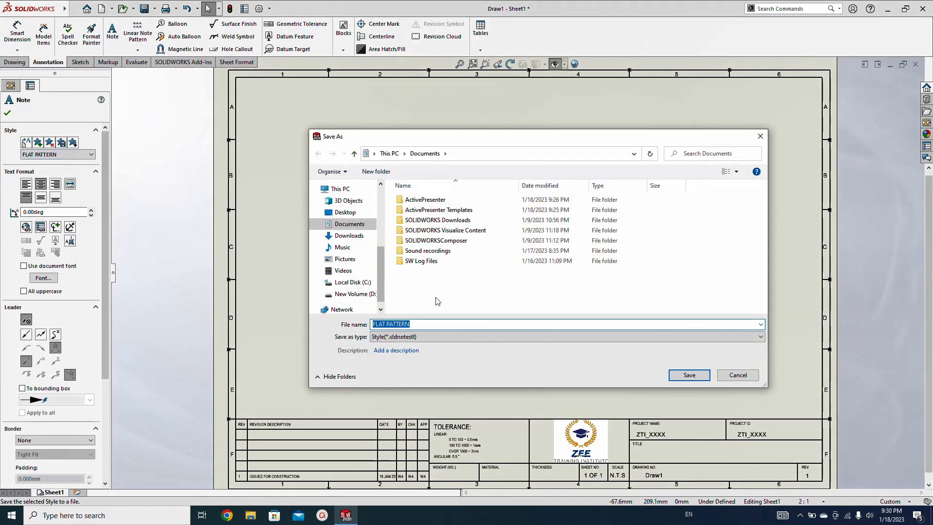
left_click(353, 294)
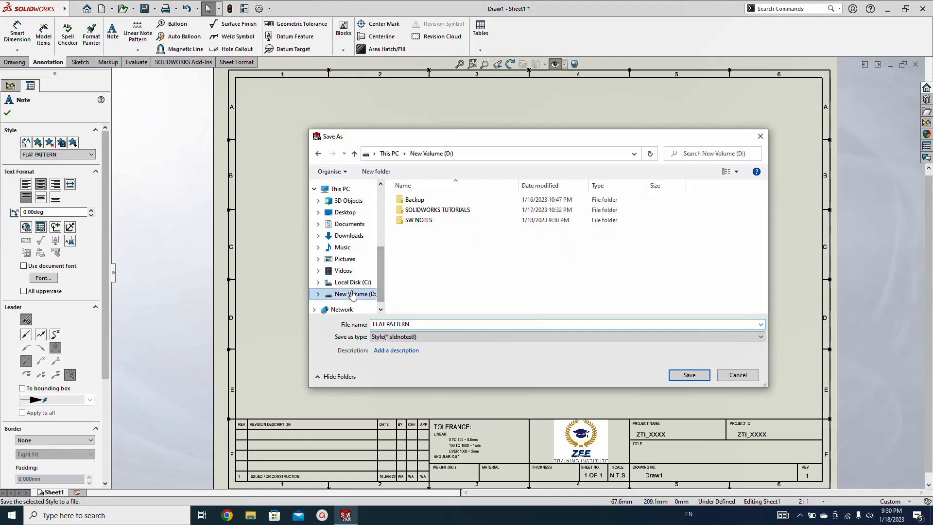
double_click(425, 221)
left_click(689, 375)
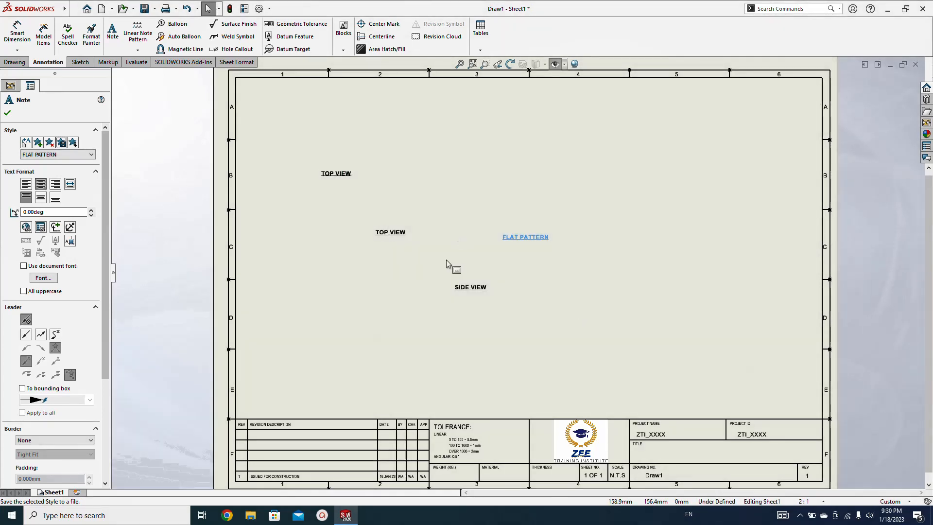
key("Escape")
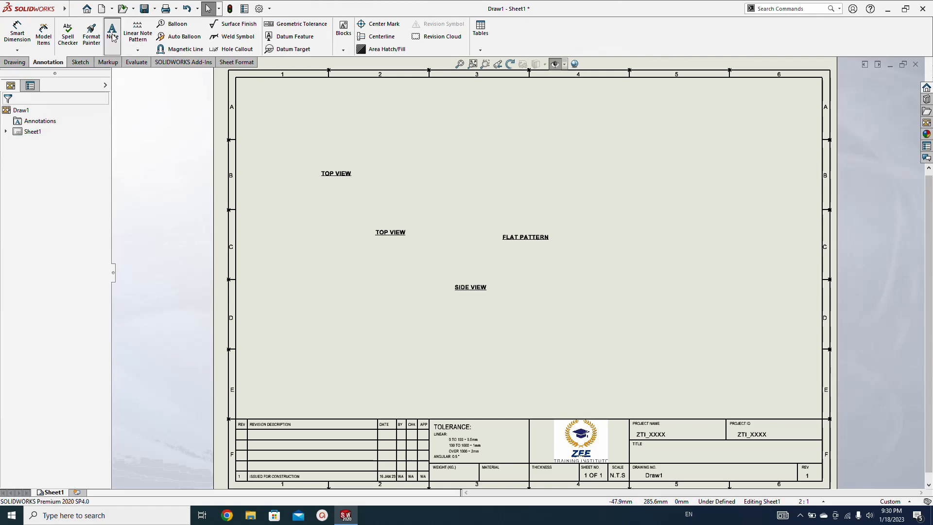
left_click(113, 30)
left_click(85, 155)
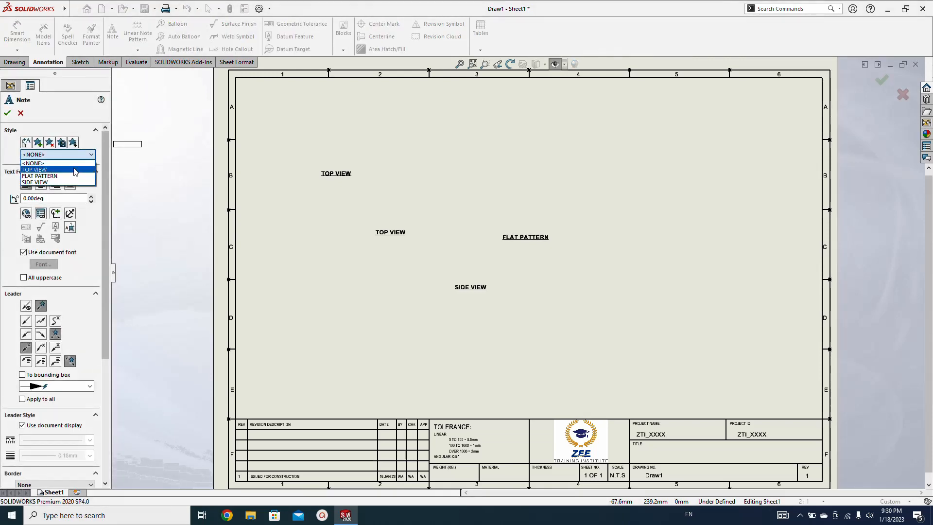
left_click(74, 155)
key("Escape")
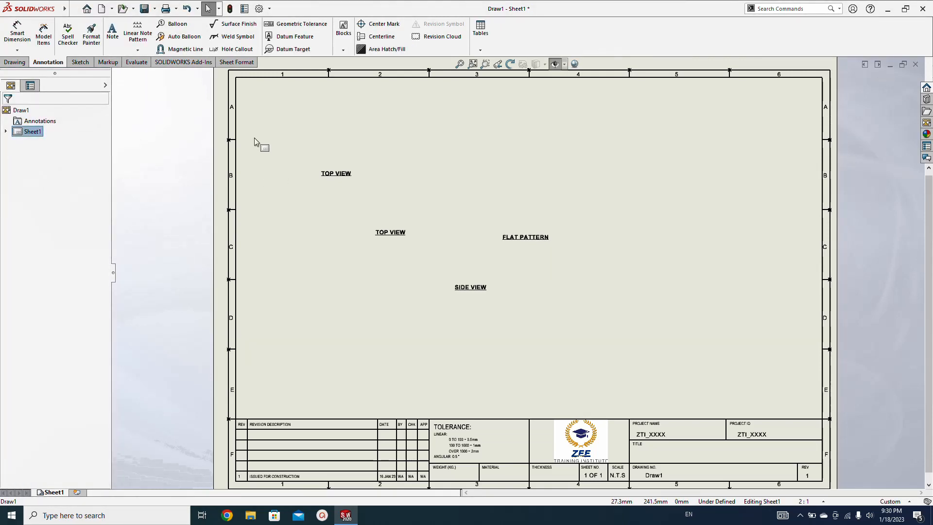
- Delete all the view-title notes from the drawing sheet
left_click_drag(254, 141, 658, 348)
key("Delete")
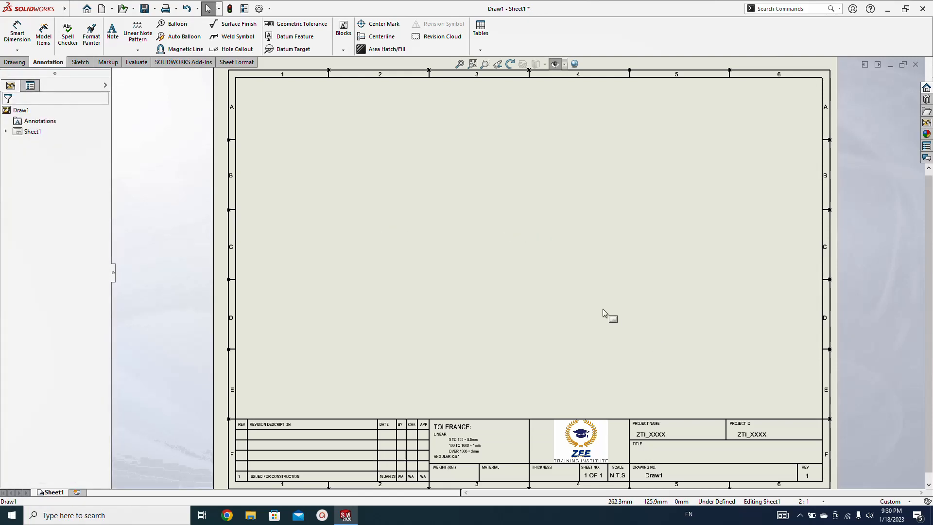
scroll(505, 282, "up", 1)
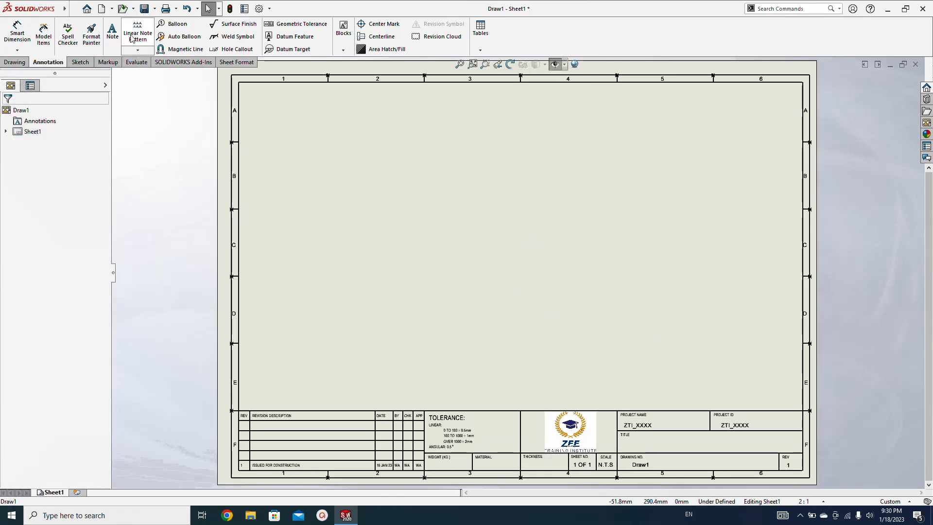
left_click(112, 32)
left_click(84, 156)
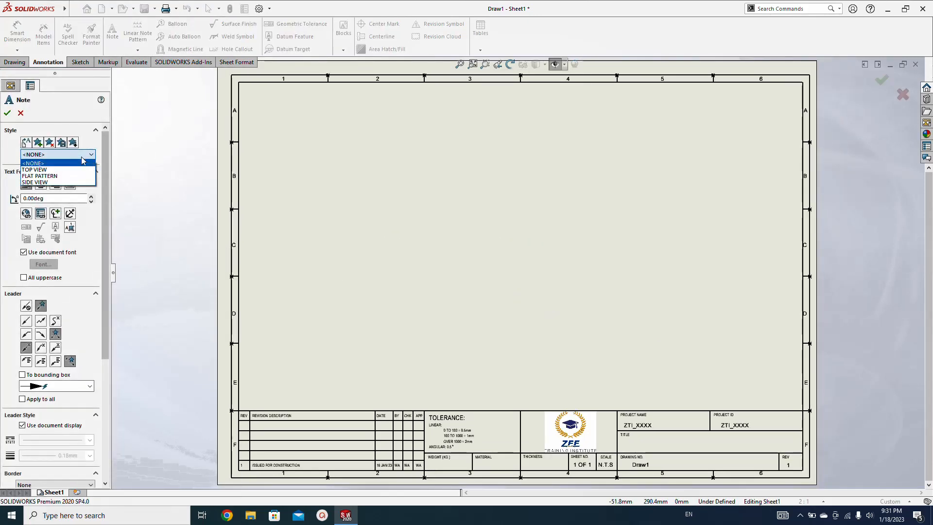
key("Escape")
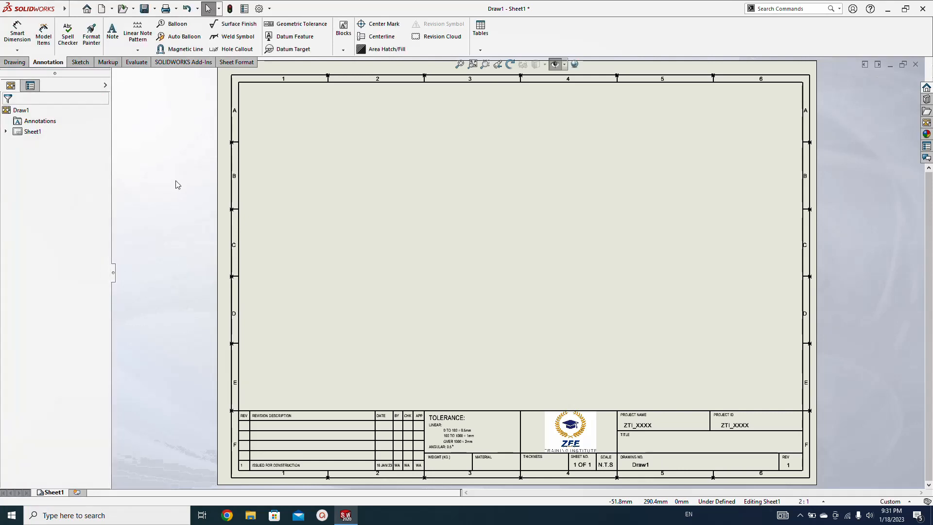
- Save the empty drawing as a drawing template, replacing the existing ZTI_METRIC.DRWDOT in the SOLIDWORKS 2020 templates folder
left_click(71, 9)
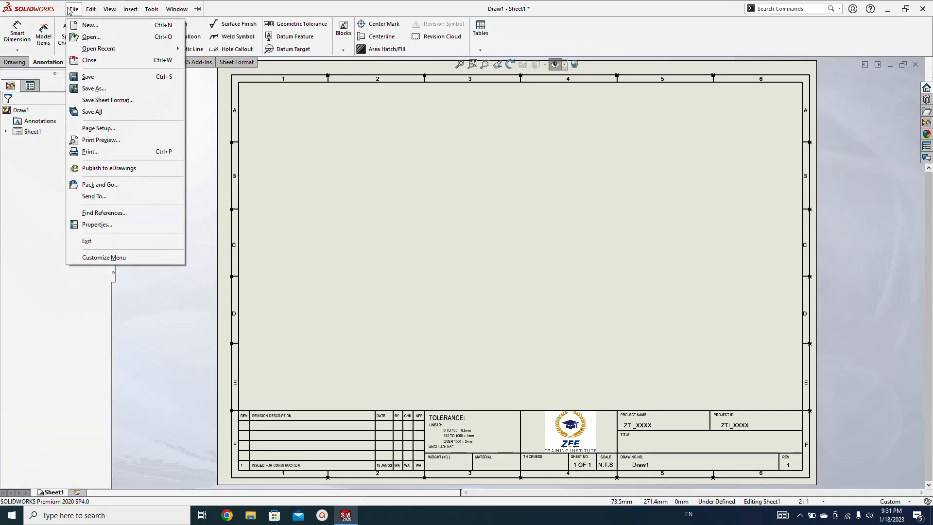
left_click(92, 88)
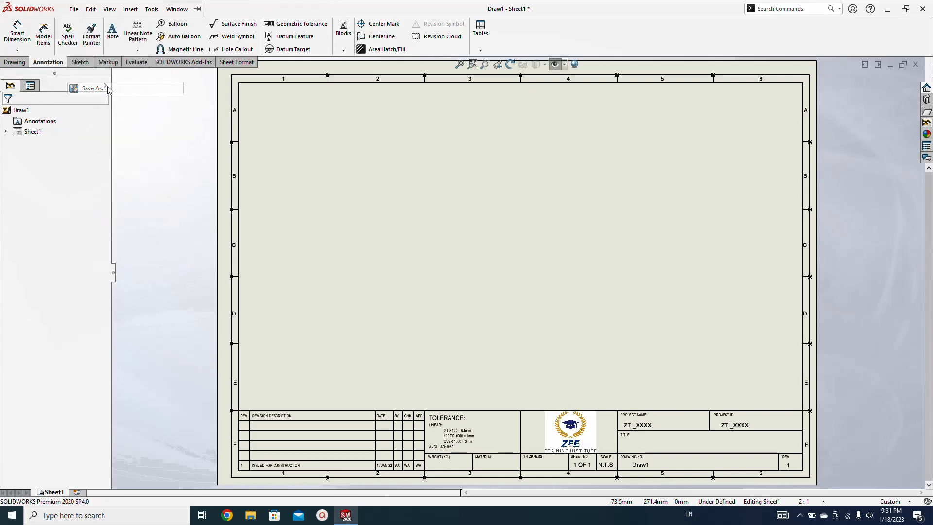
left_click(459, 311)
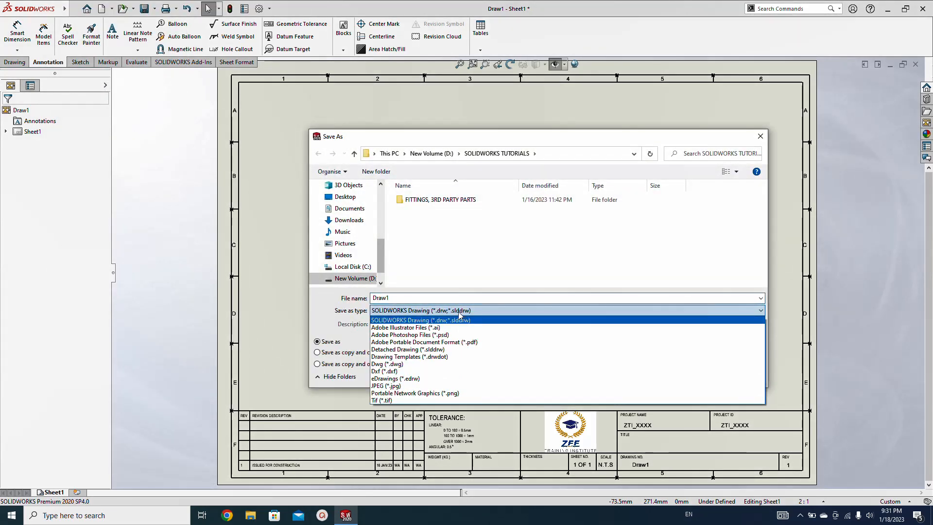
left_click(461, 356)
left_click(417, 223)
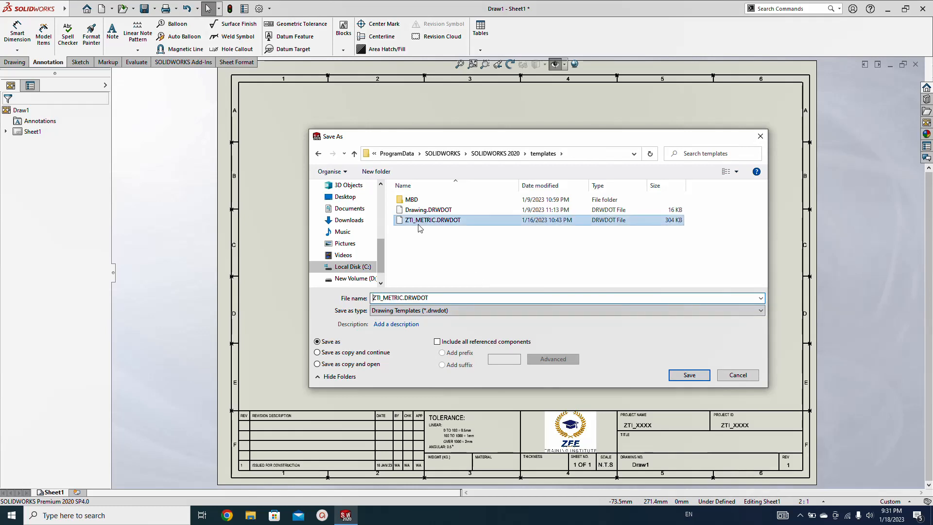
left_click(688, 376)
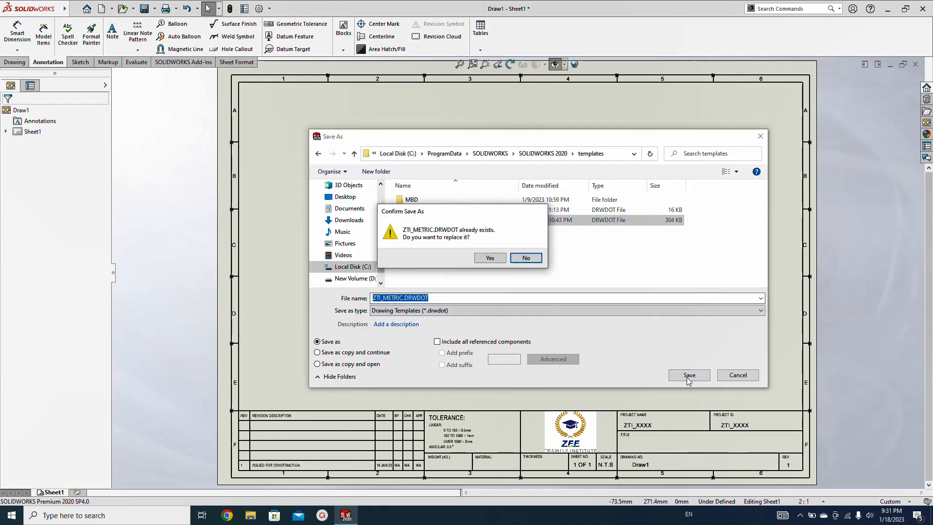
left_click(484, 259)
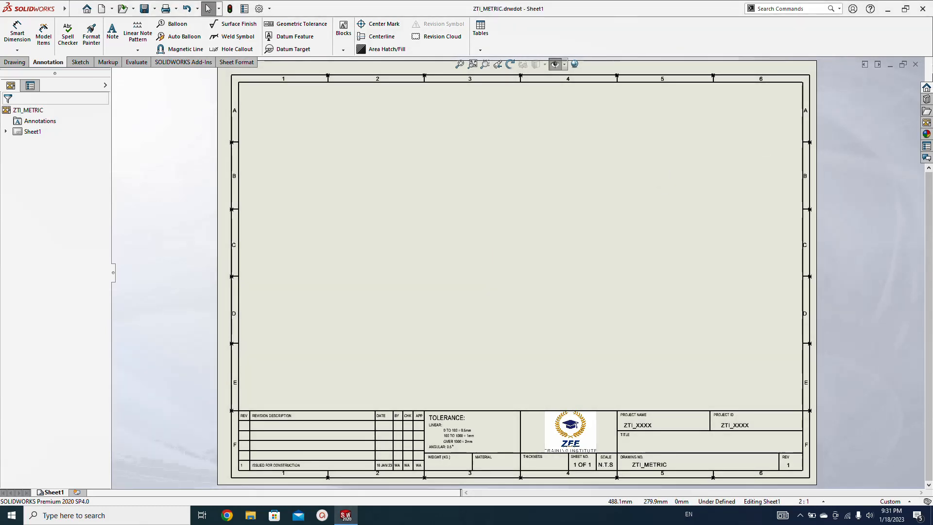
- Close the template and create a new drawing from the ZTI_METRIC template without inserting a model view
left_click(916, 65)
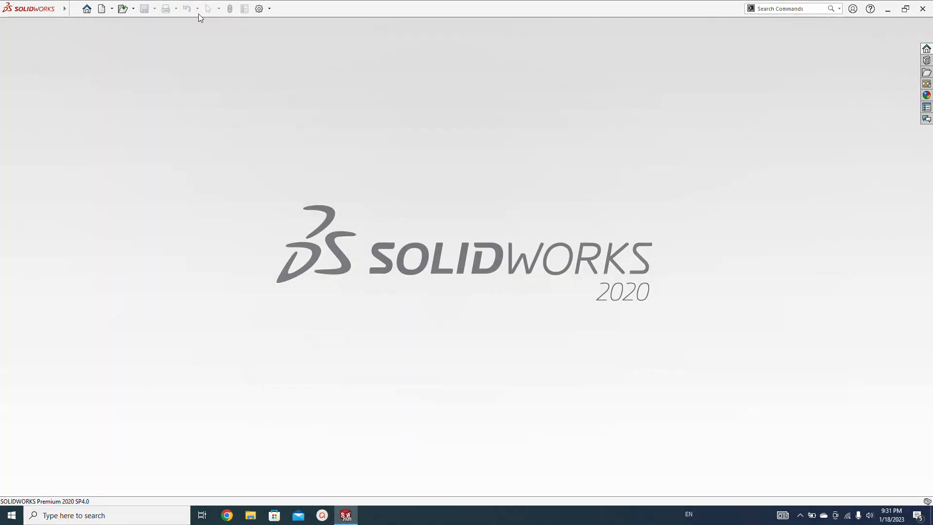
left_click(102, 9)
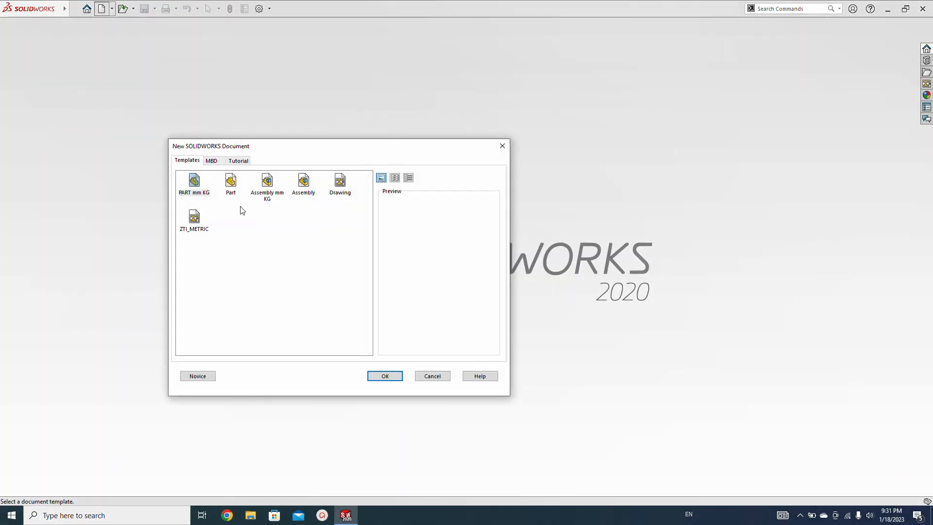
left_click(201, 219)
left_click(384, 376)
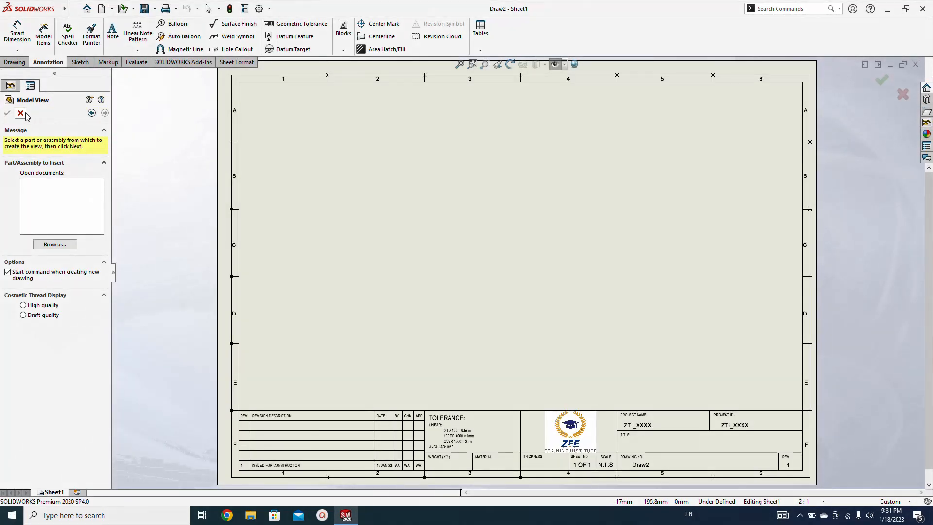
left_click(20, 113)
- Place a note using the saved FLAT PATTERN style in the left part of the new drawing sheet
left_click(112, 34)
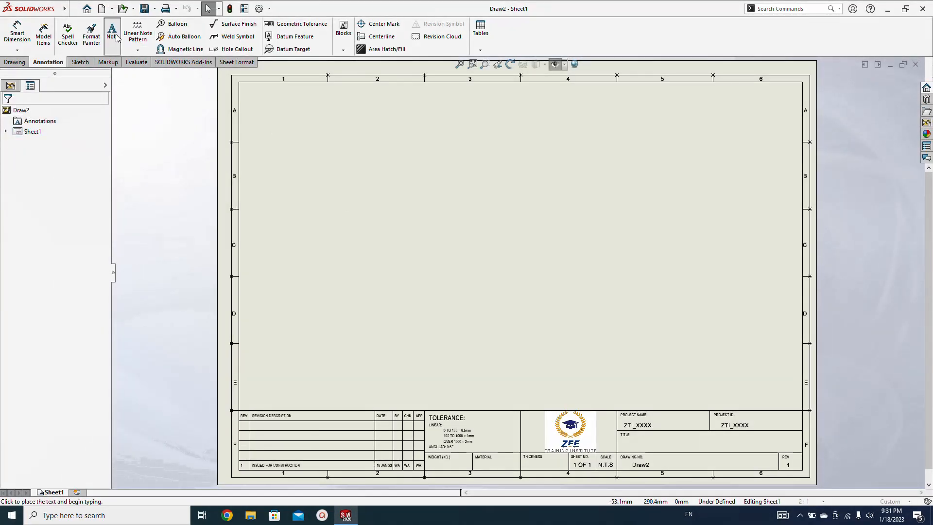
left_click(90, 154)
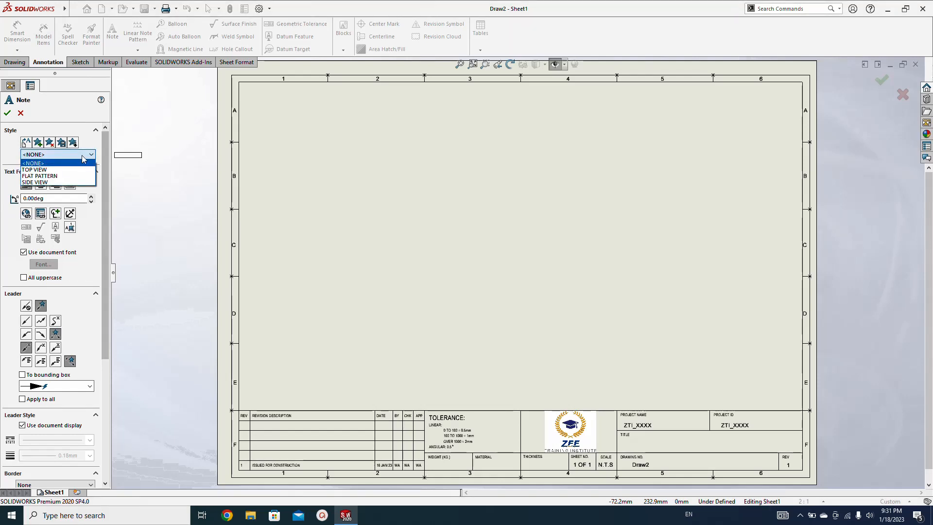
left_click(39, 176)
left_click(308, 223)
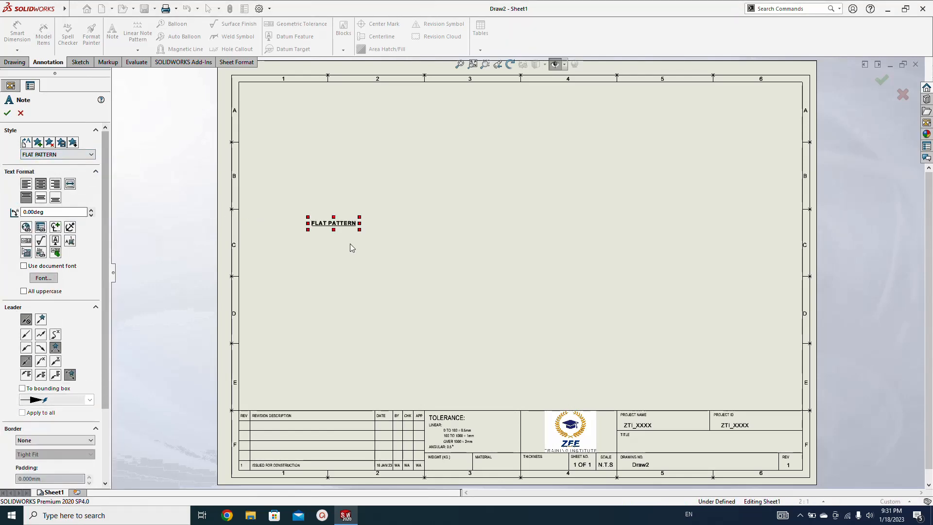
left_click(420, 267)
- Place a note using the saved TOP VIEW style to the right of the FLAT PATTERN note and finish placing notes
left_click(73, 155)
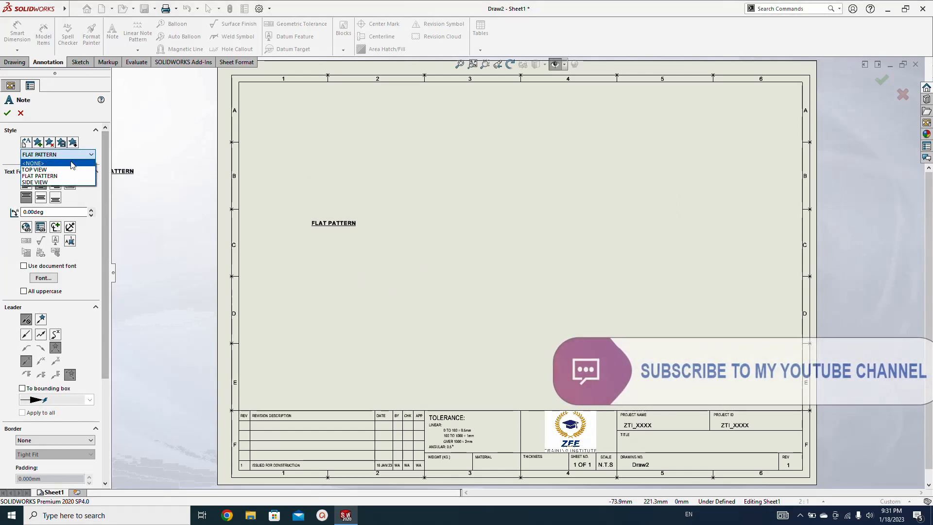
left_click(71, 163)
left_click(67, 154)
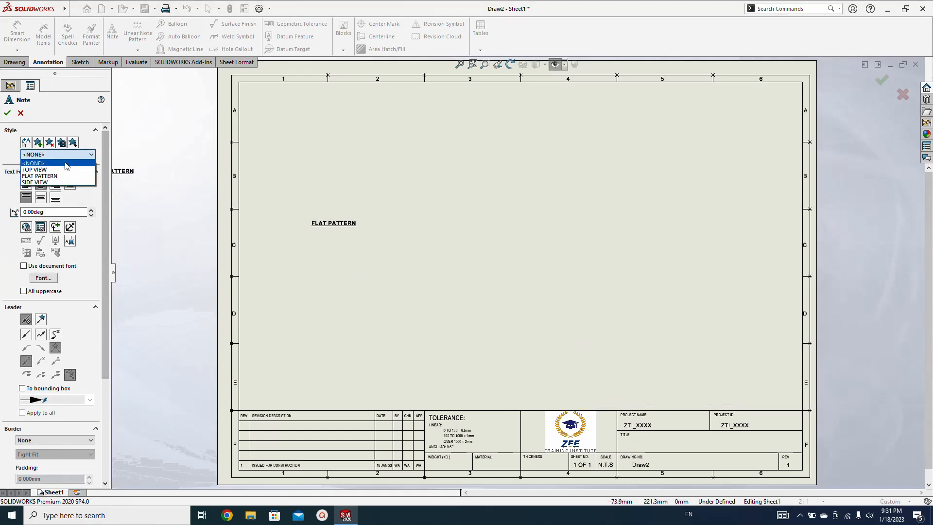
left_click(63, 170)
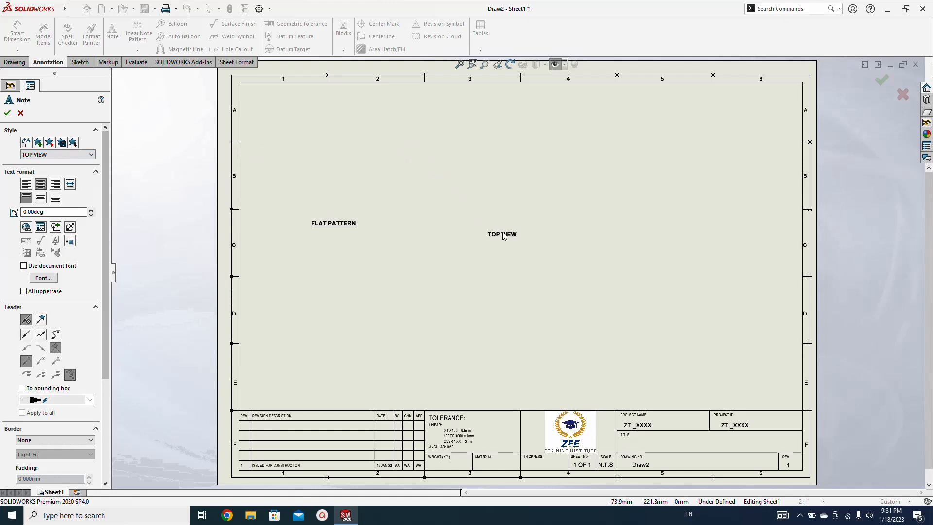
left_click(504, 236)
key("Escape")
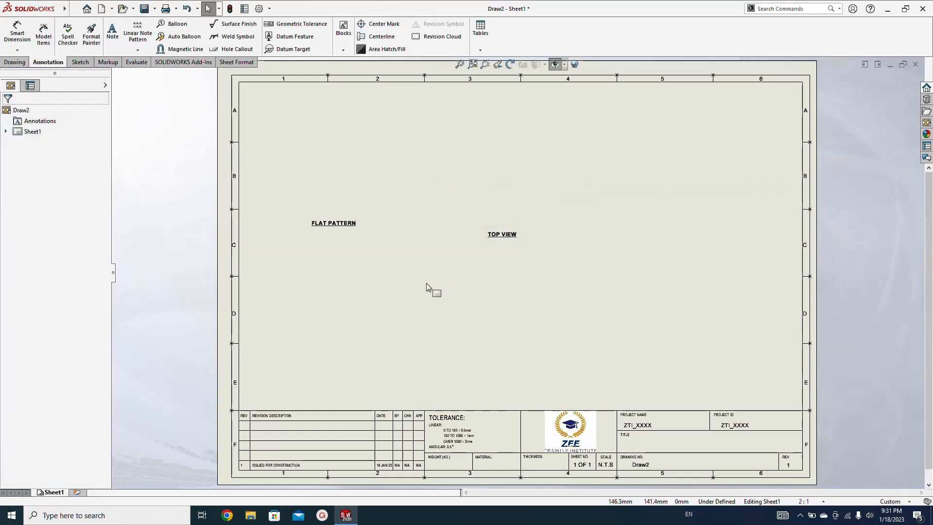